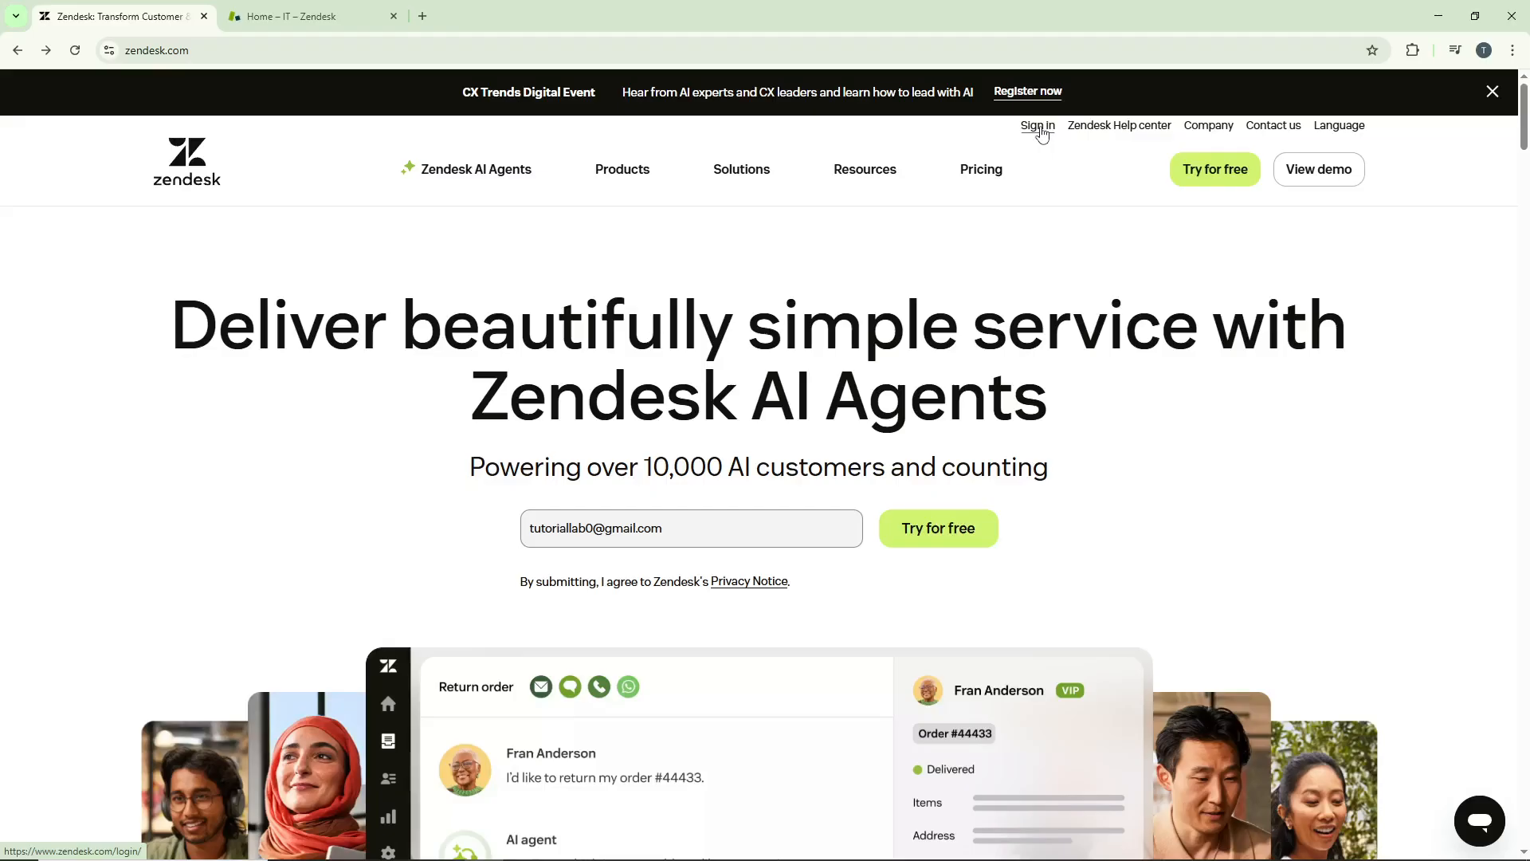
Step: Switch to the signed-in Zendesk workspace and open the Service level agreements page under Objects and rules in Admin Center
key(ctrl+Tab)
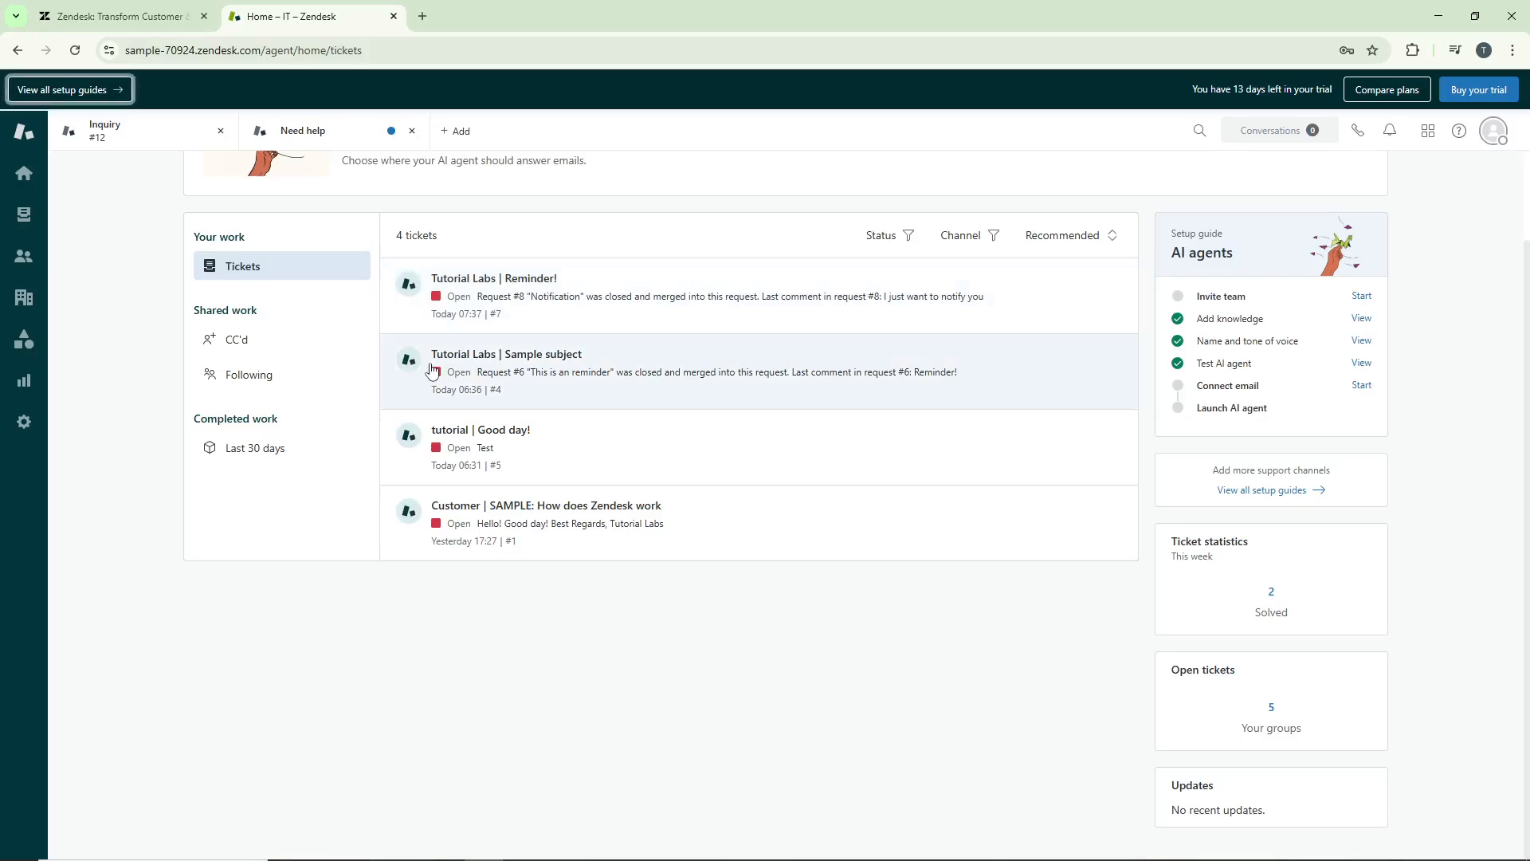
click(29, 432)
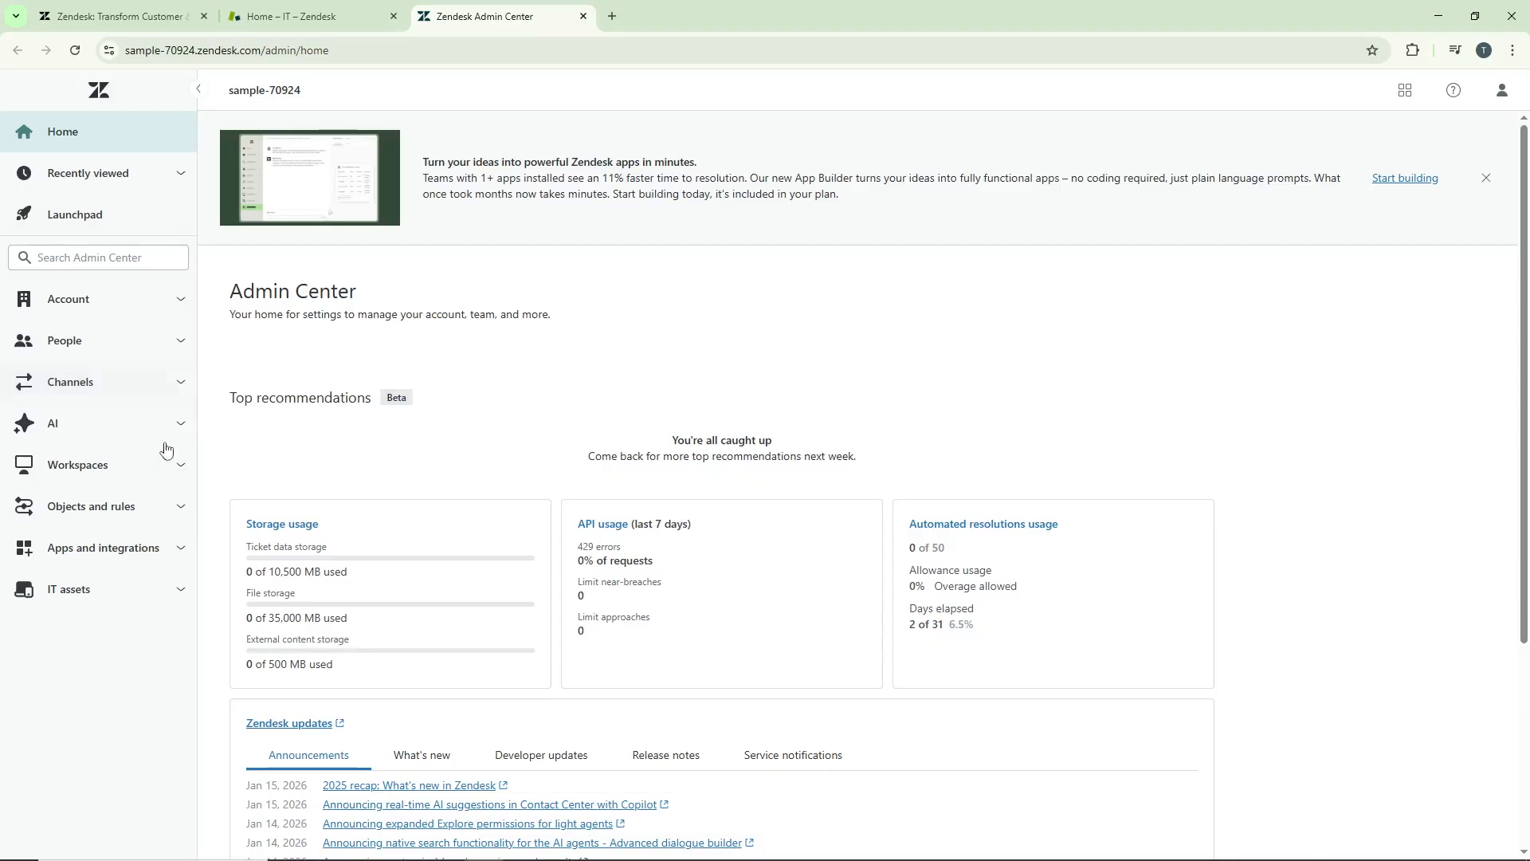
click(143, 518)
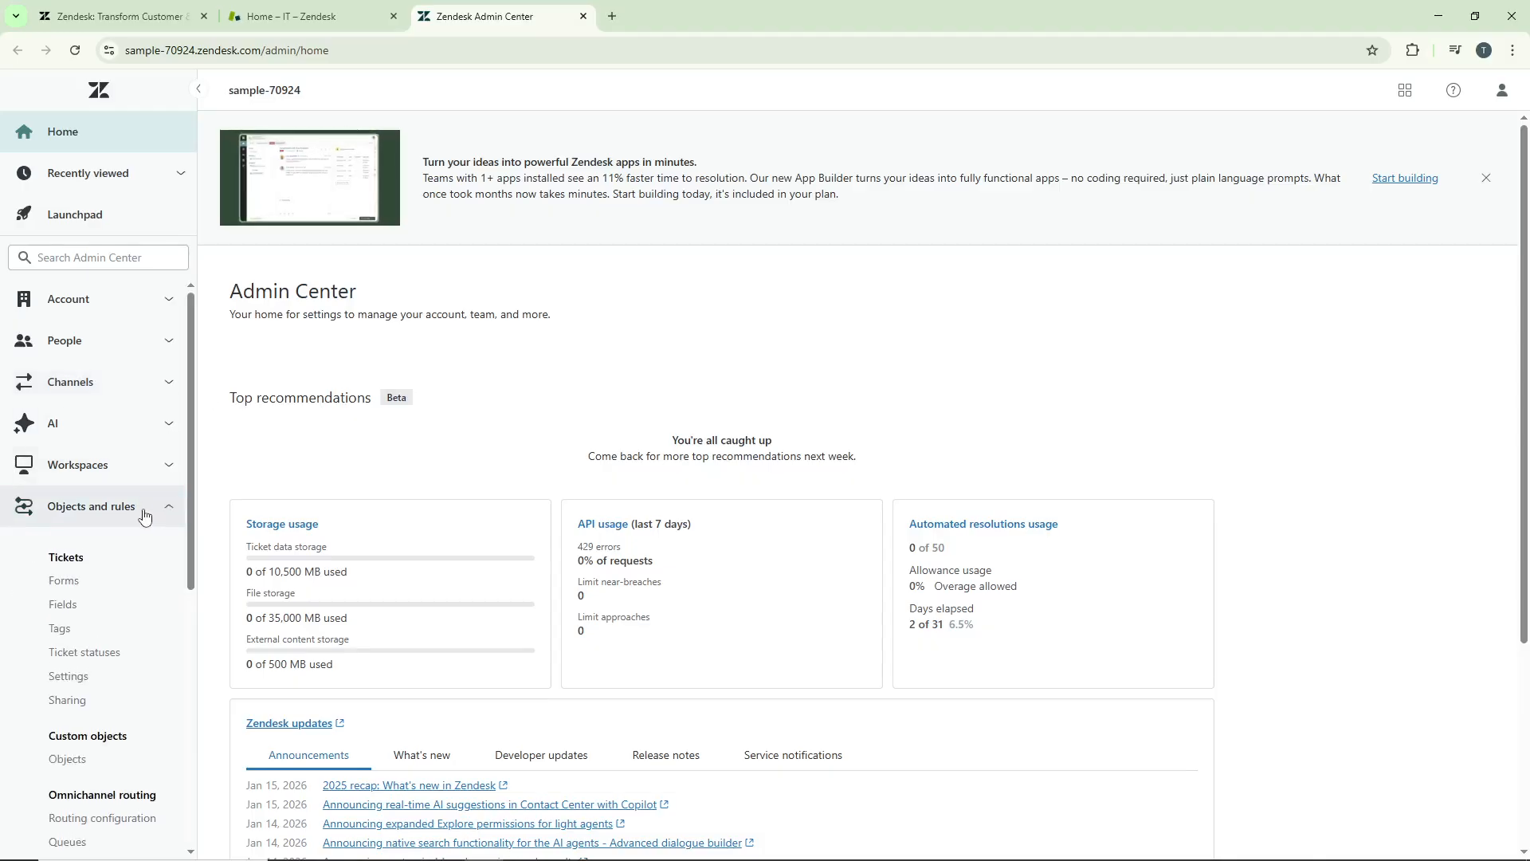
scroll(144, 517, down, 1)
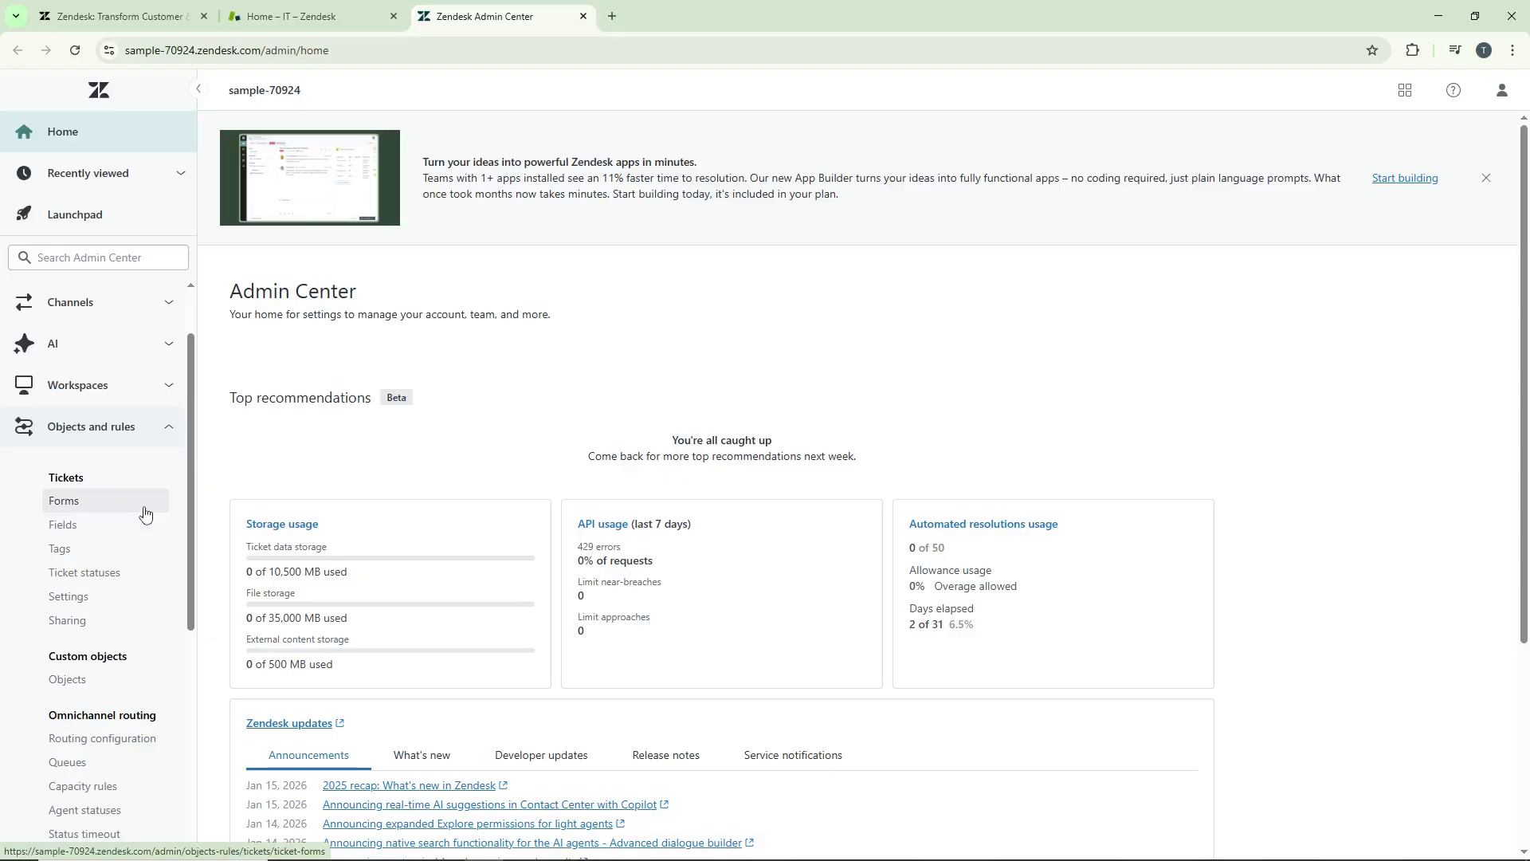
scroll(145, 514, down, 1)
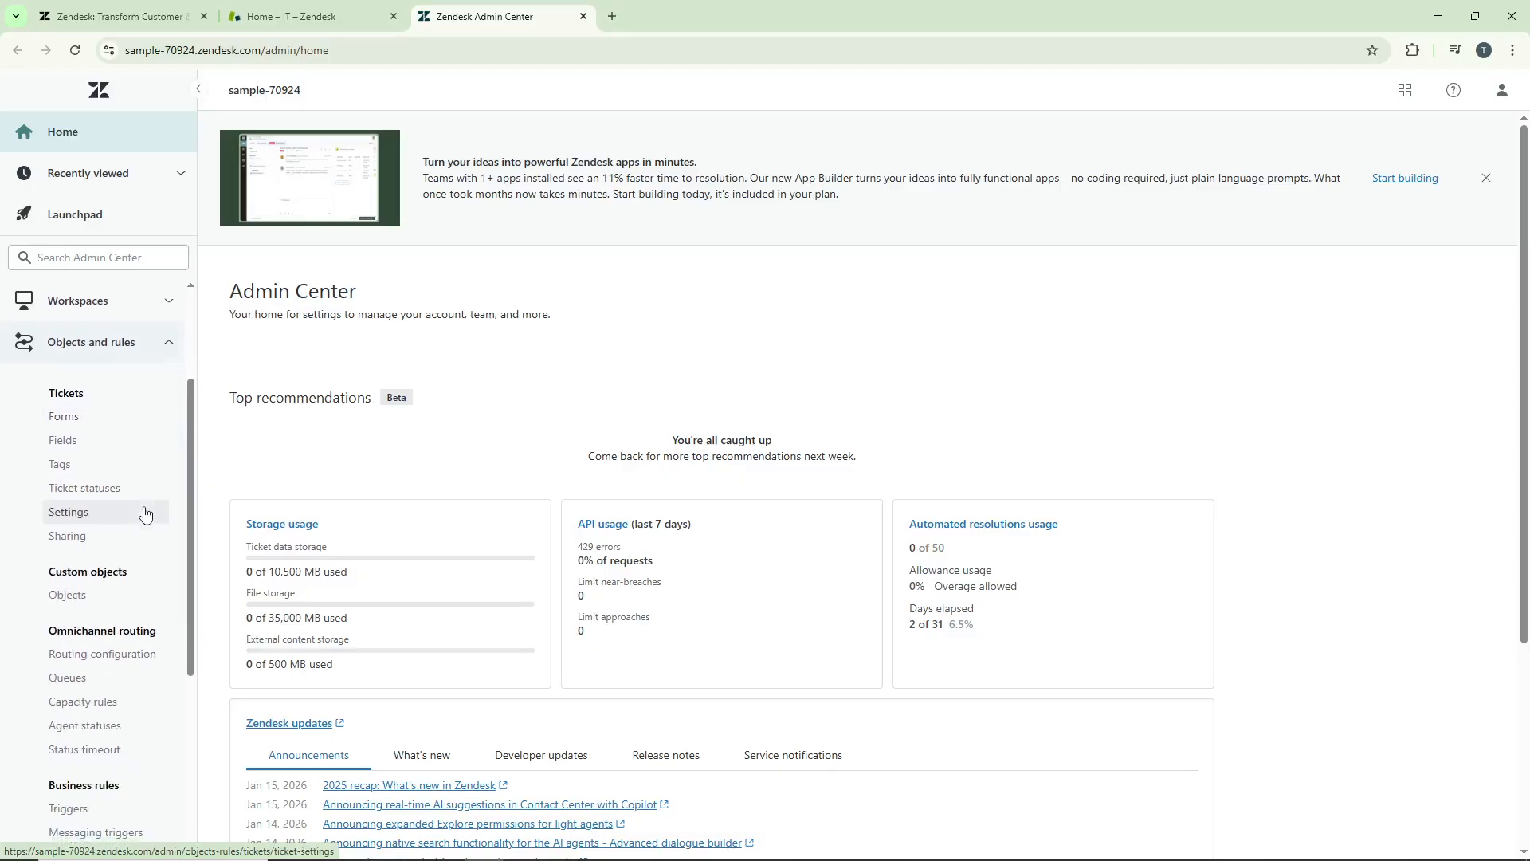
scroll(144, 514, down, 1)
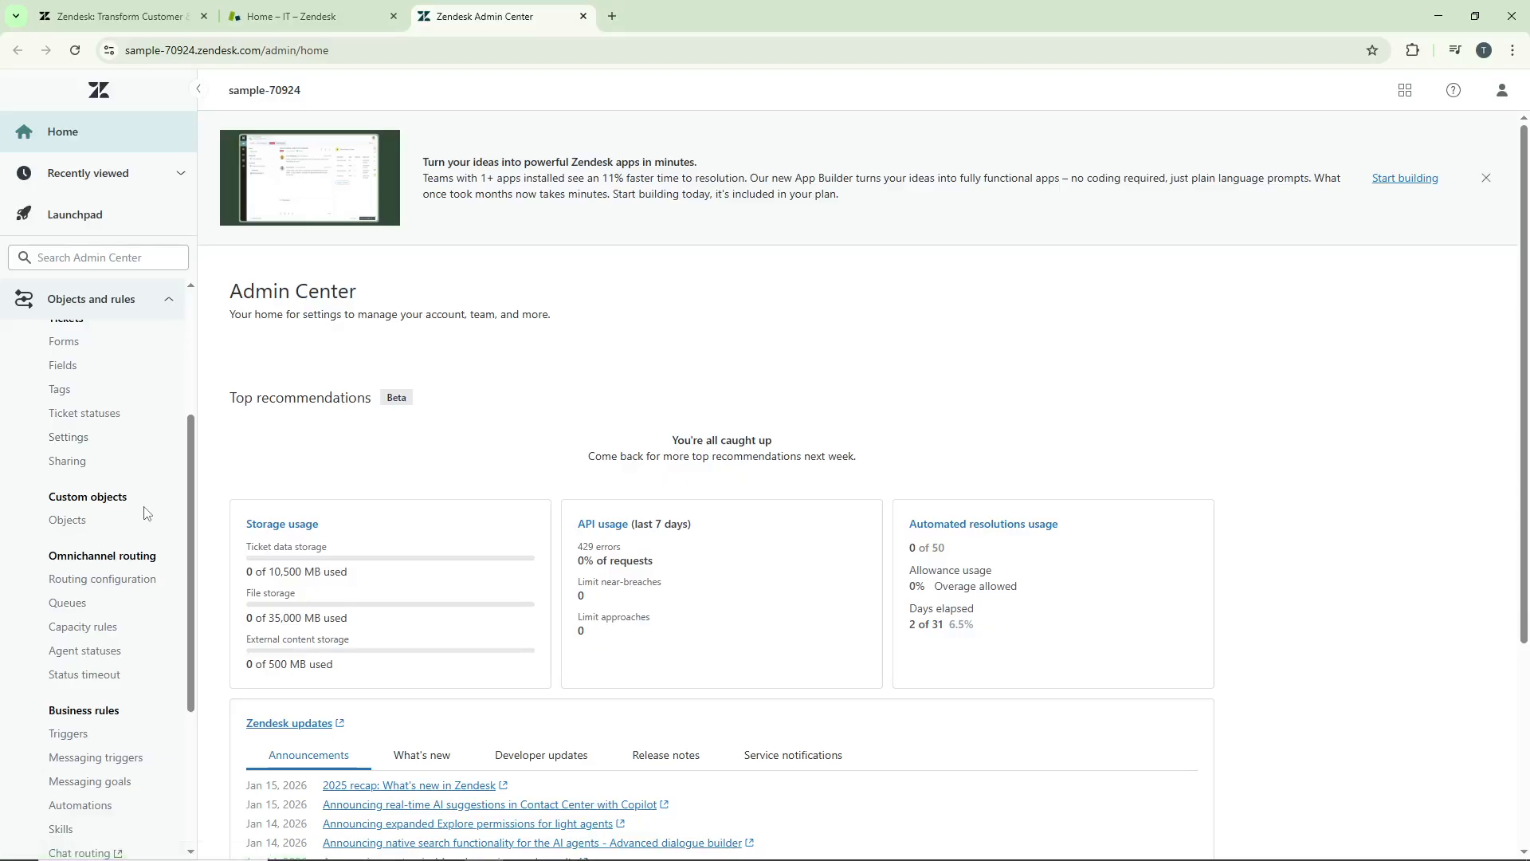
scroll(142, 511, down, 3)
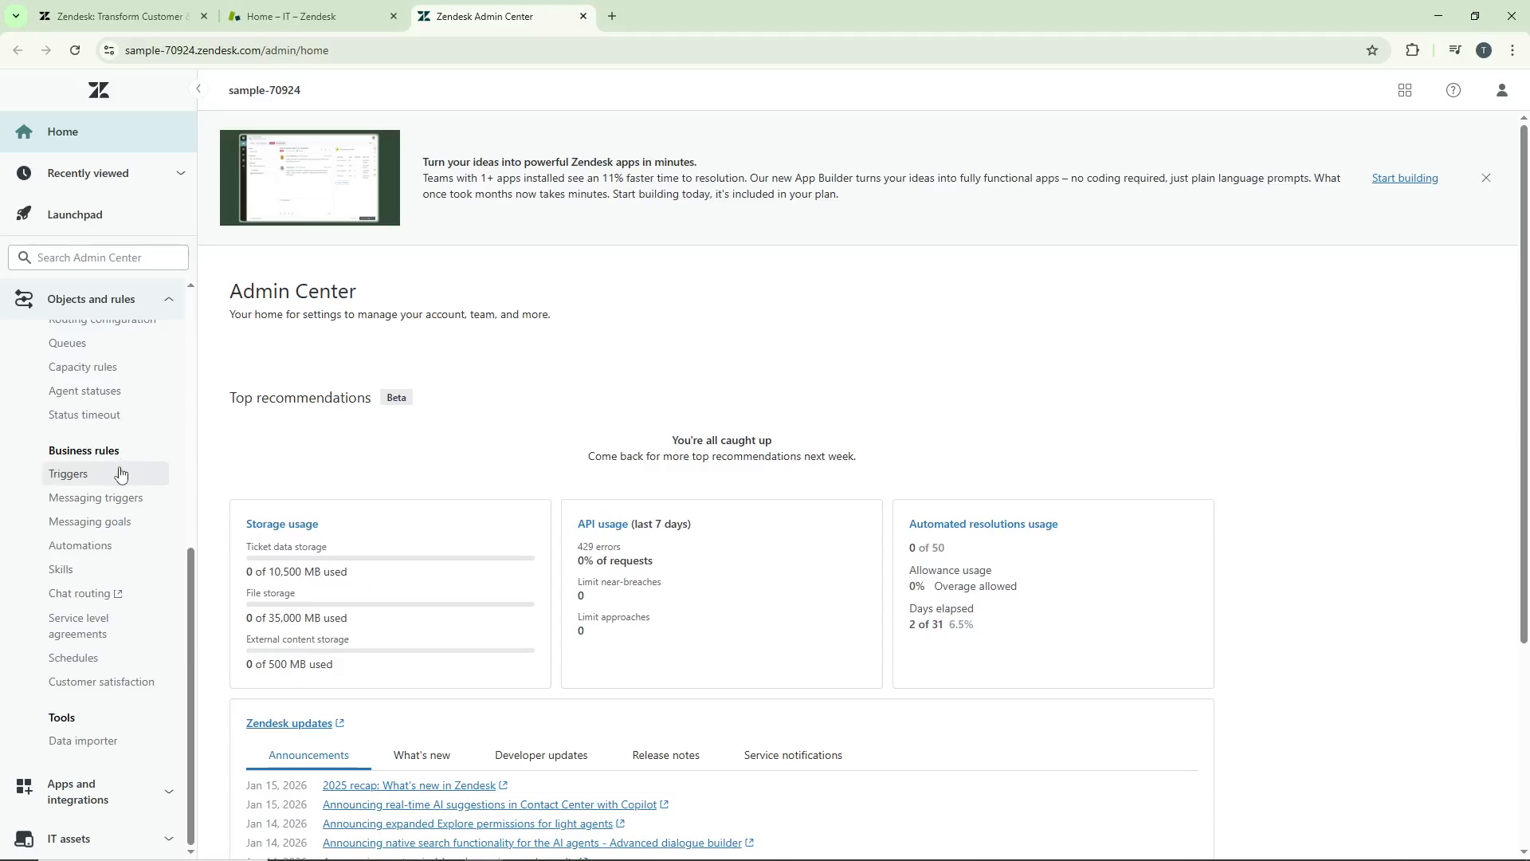
click(125, 636)
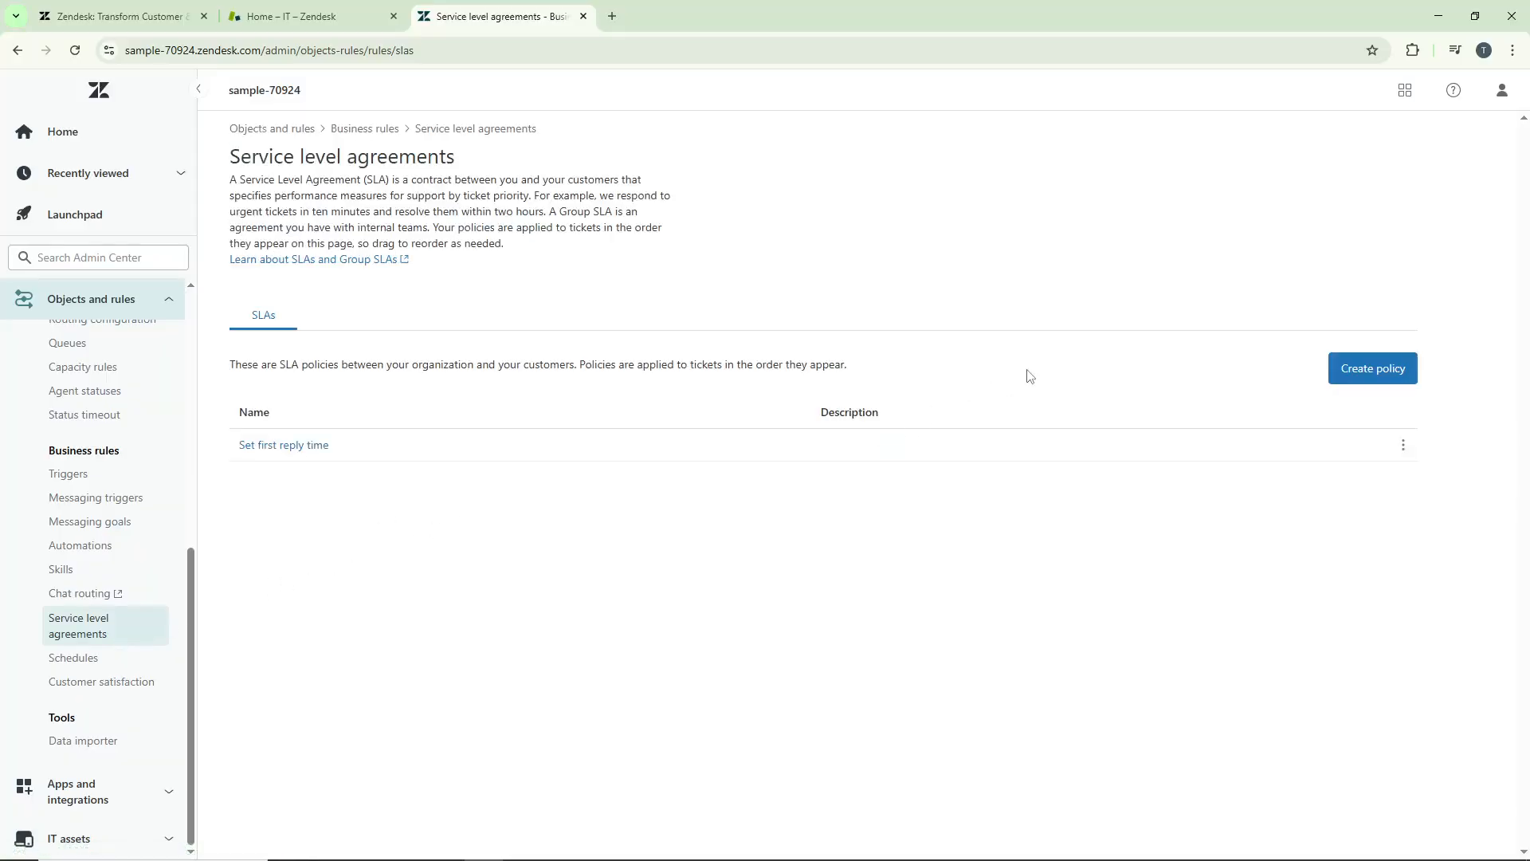
Step: Create an SLA policy named "Standard Support SLA Policy" with no description, and continue to its scope definition
click(1357, 371)
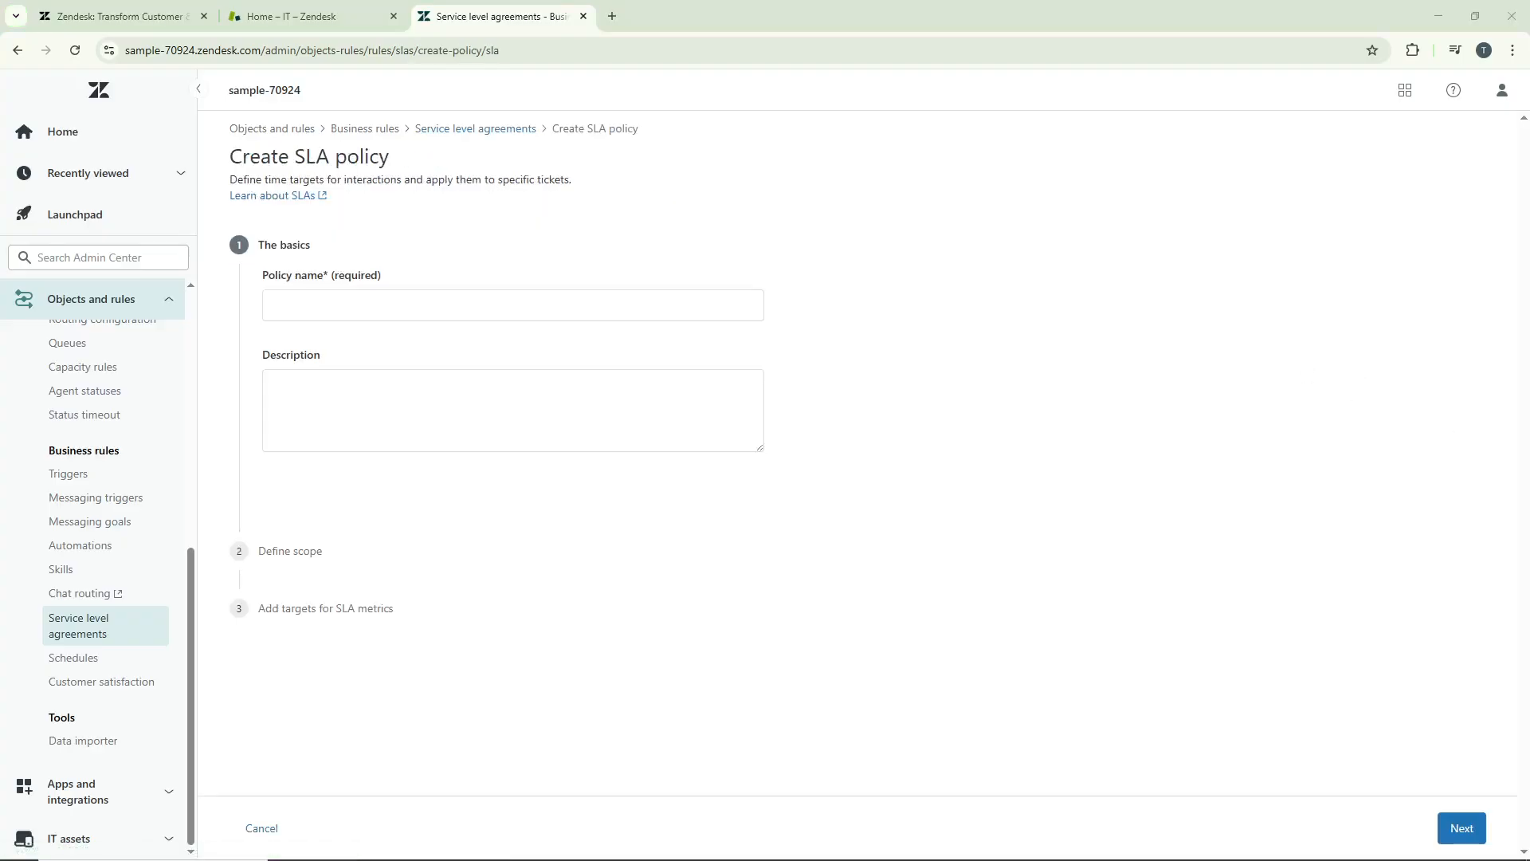
click(723, 305)
click(471, 298)
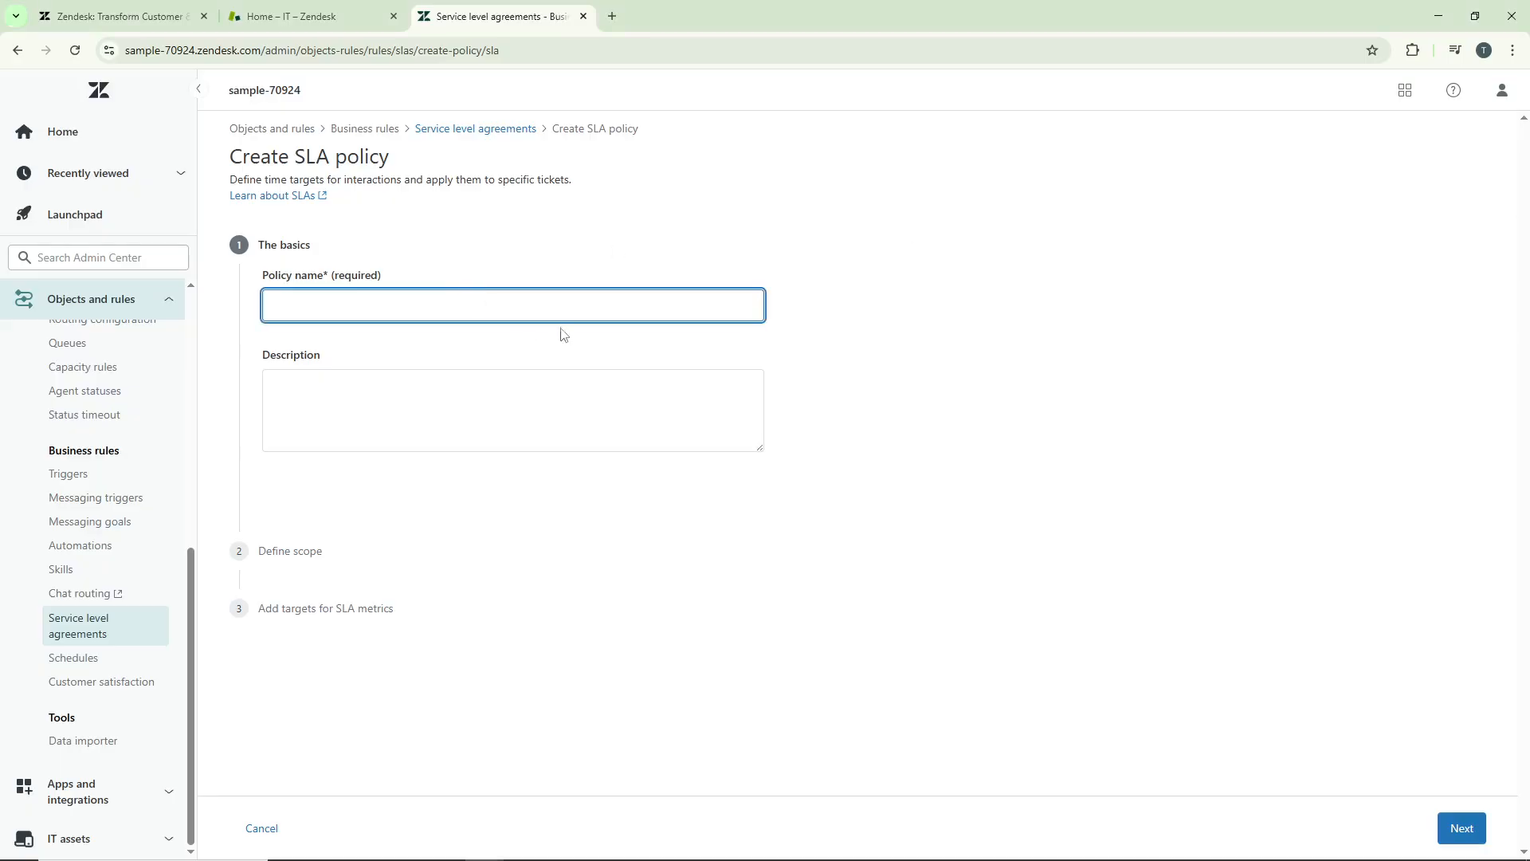
text(Standard Support SLA Policy)
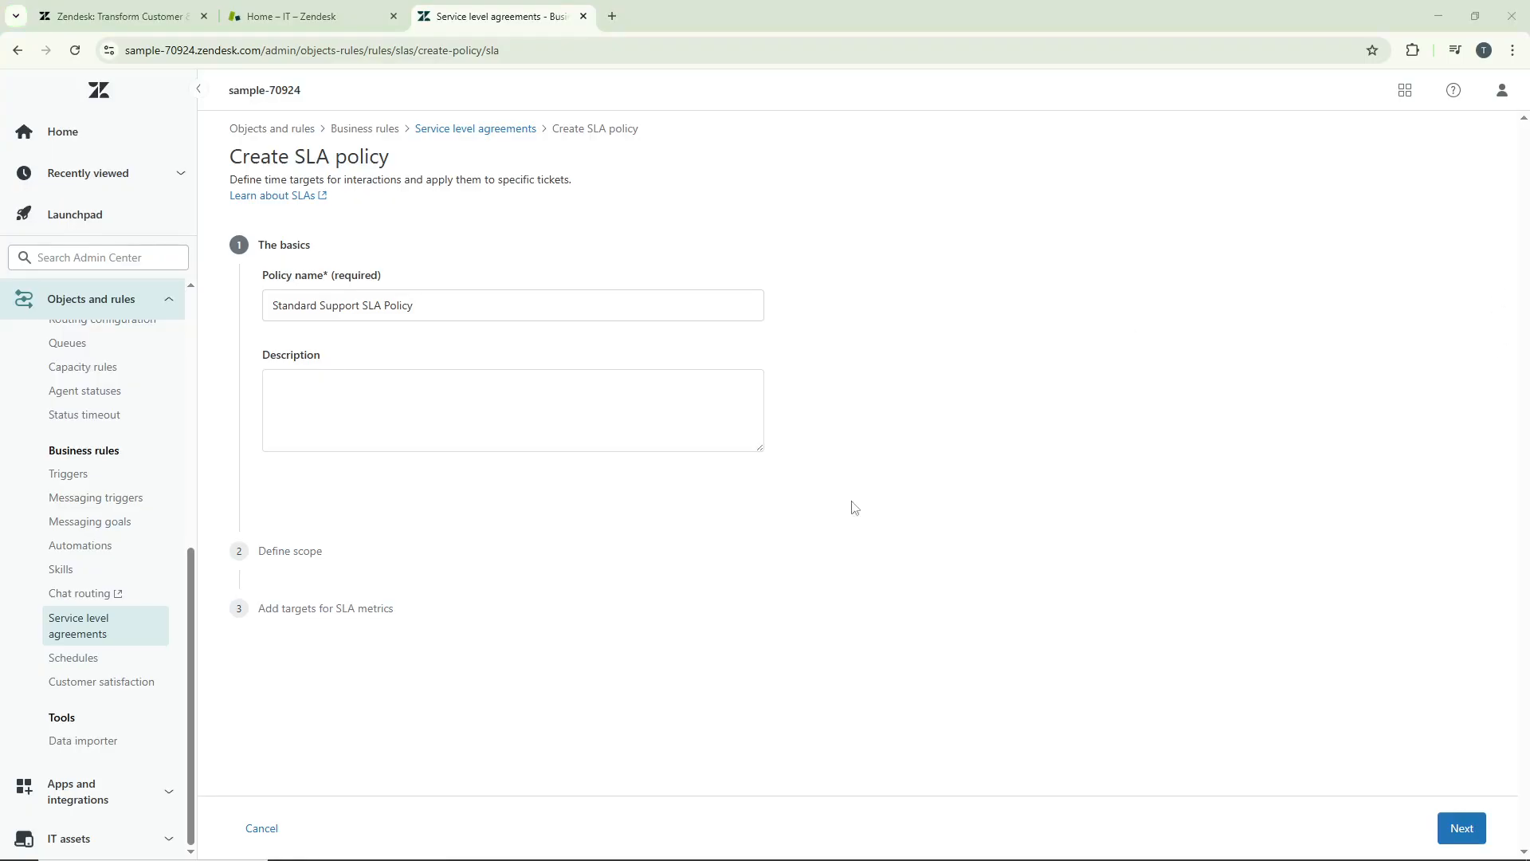
click(358, 399)
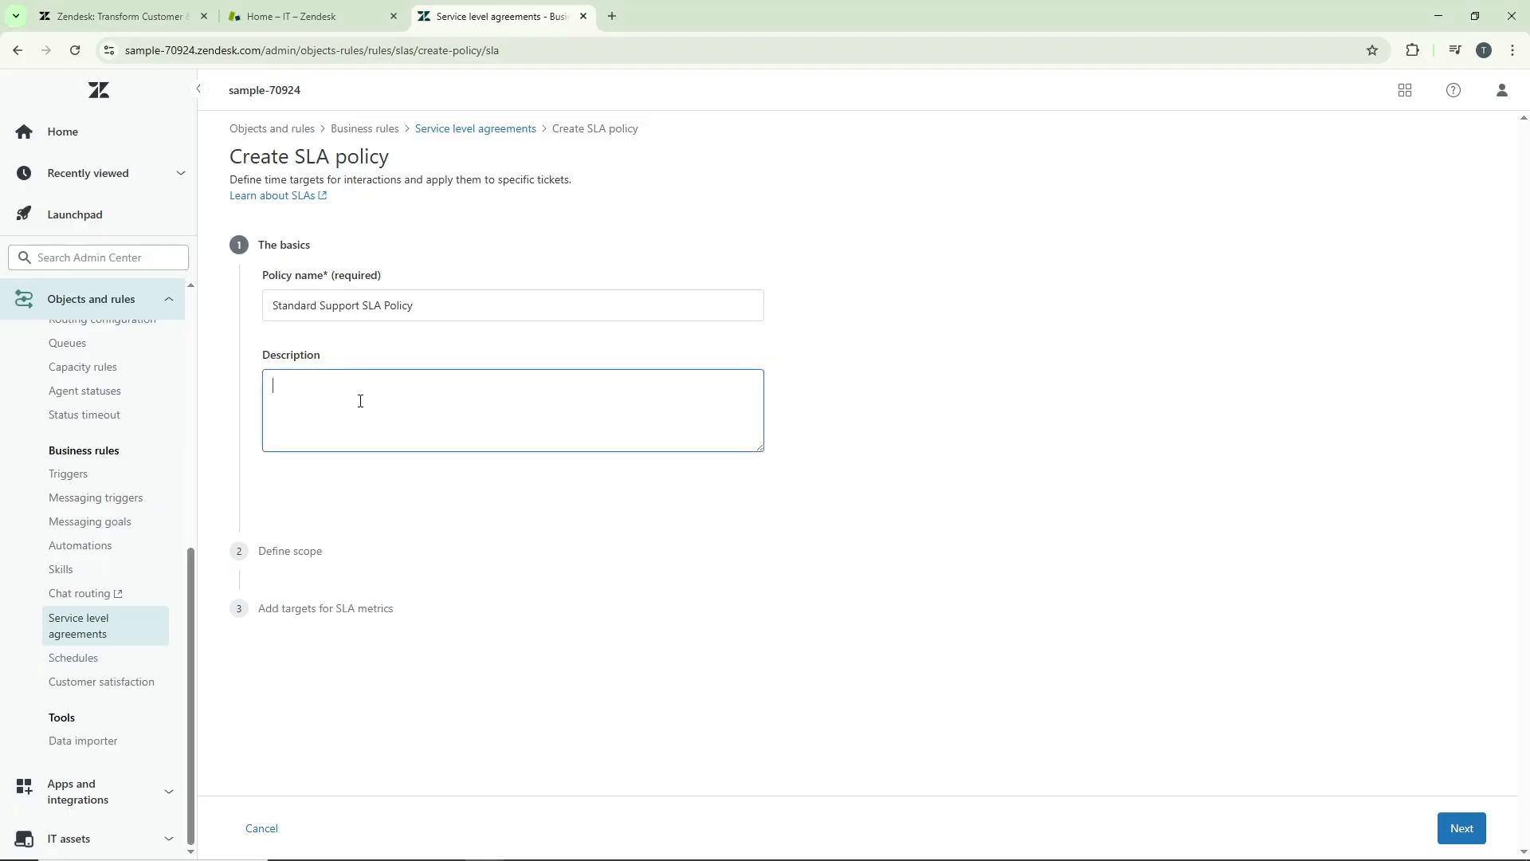
click(1469, 844)
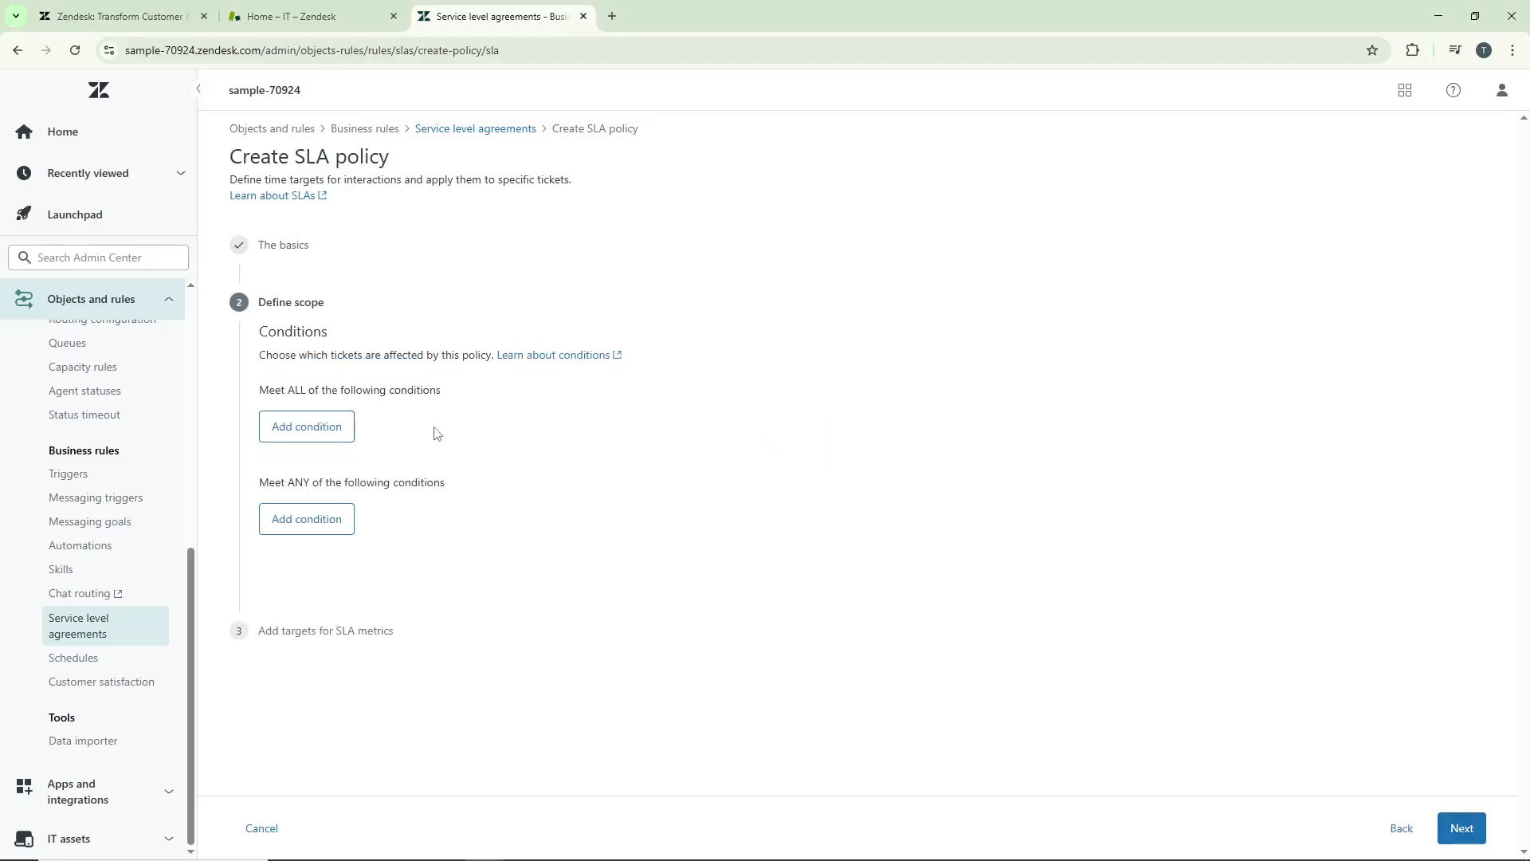
Step: Add a Meet ALL condition that the ticket status is not Solved, and continue to the SLA metric targets
click(336, 428)
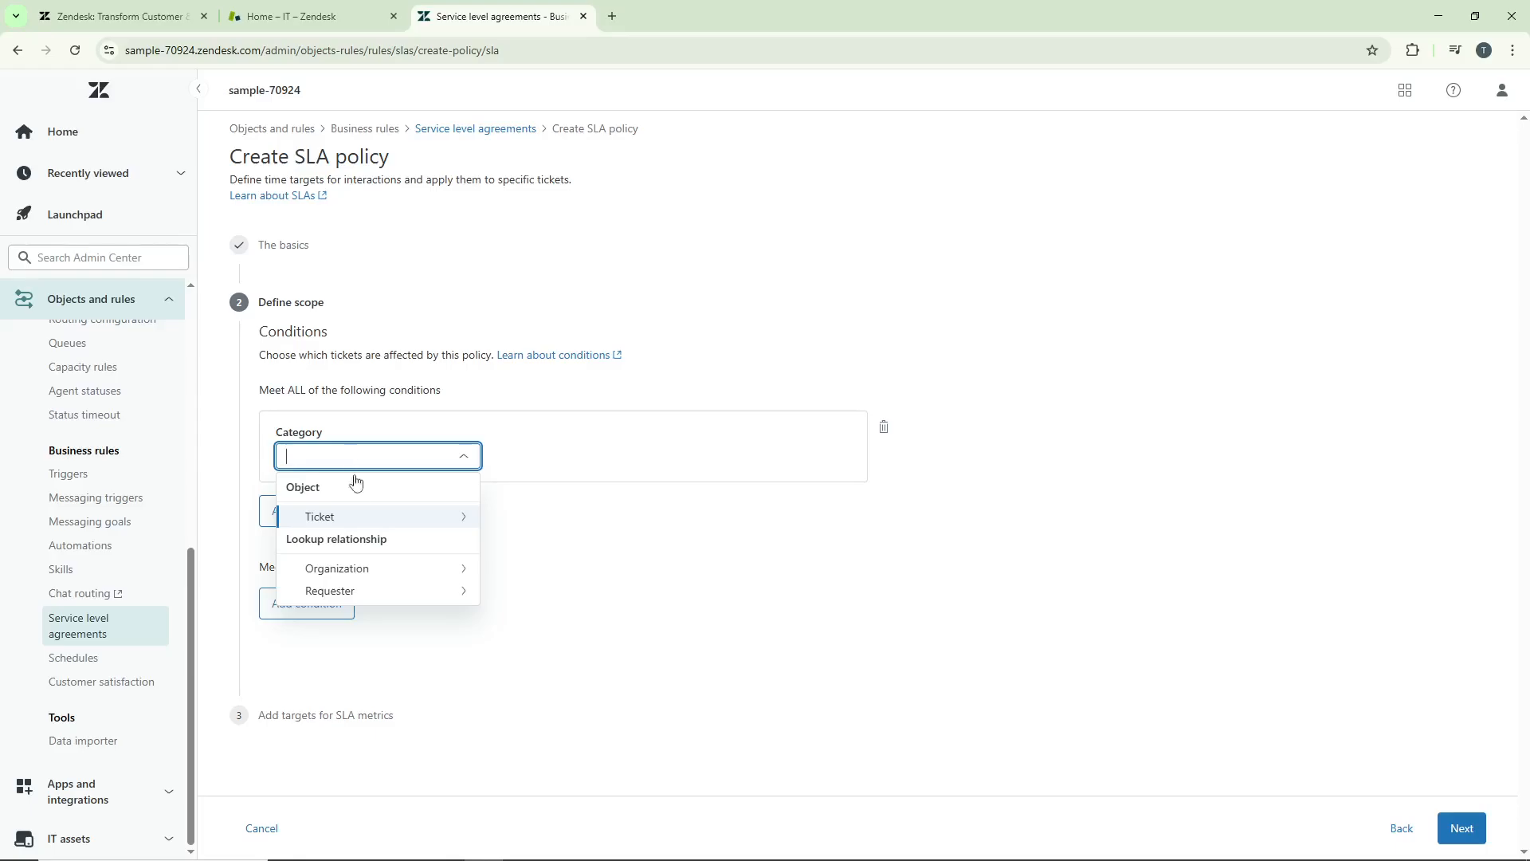
click(366, 515)
text(sta)
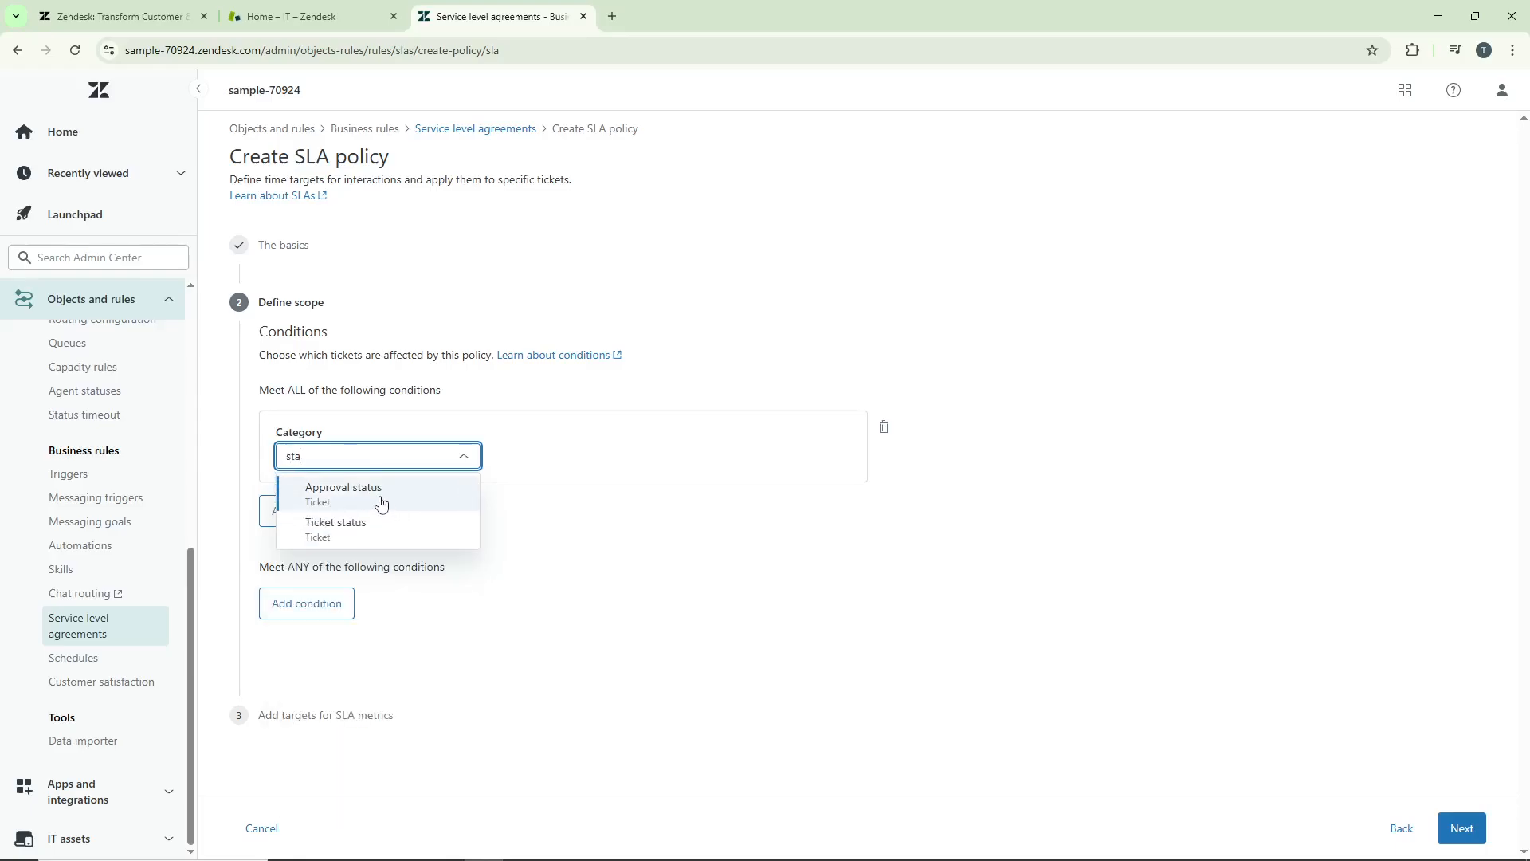
click(385, 524)
click(553, 457)
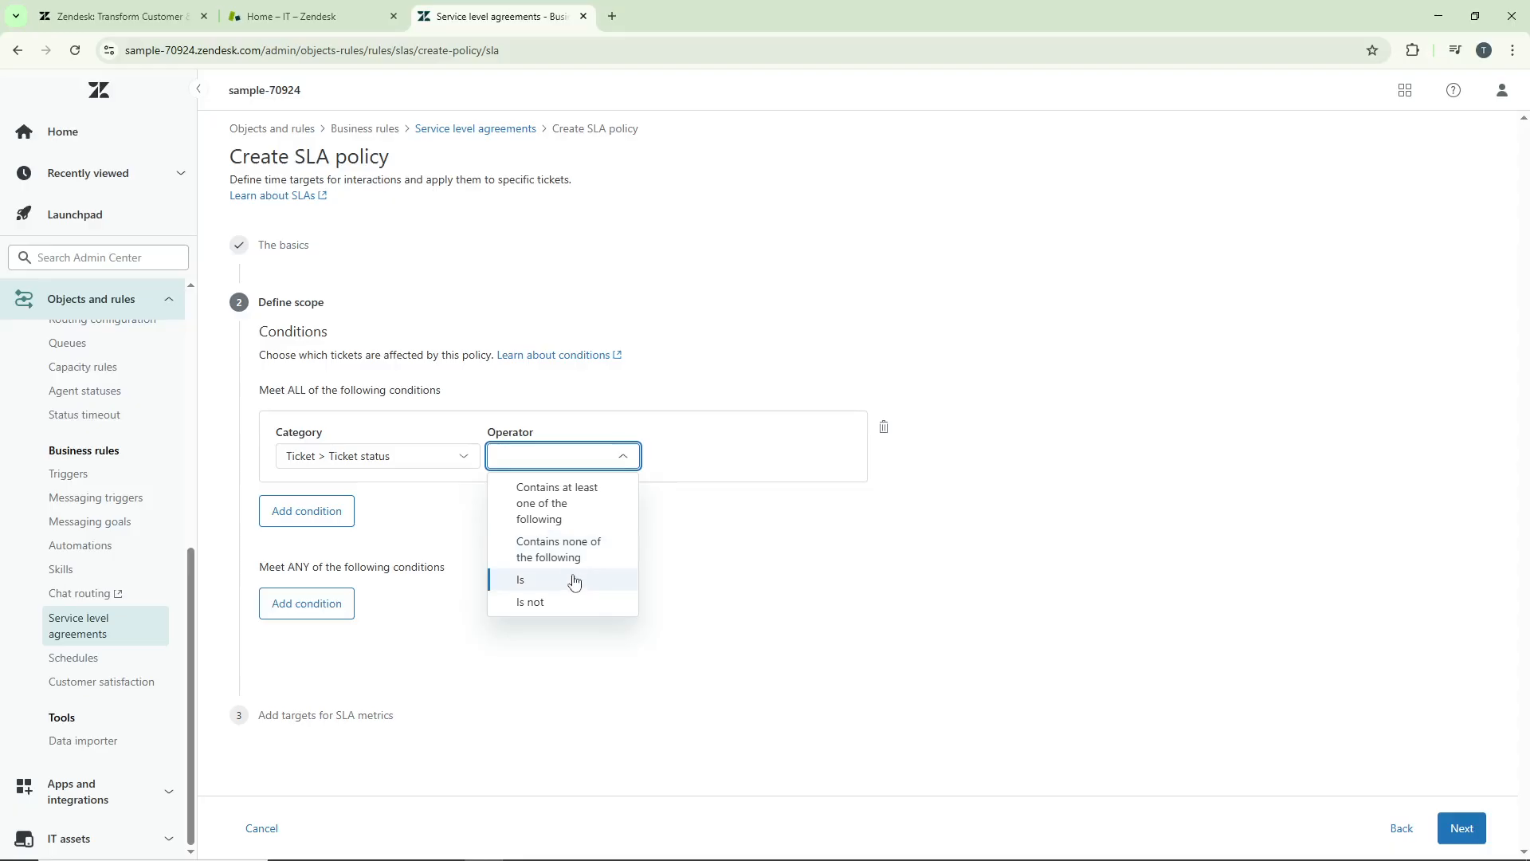
click(570, 603)
click(727, 455)
click(721, 575)
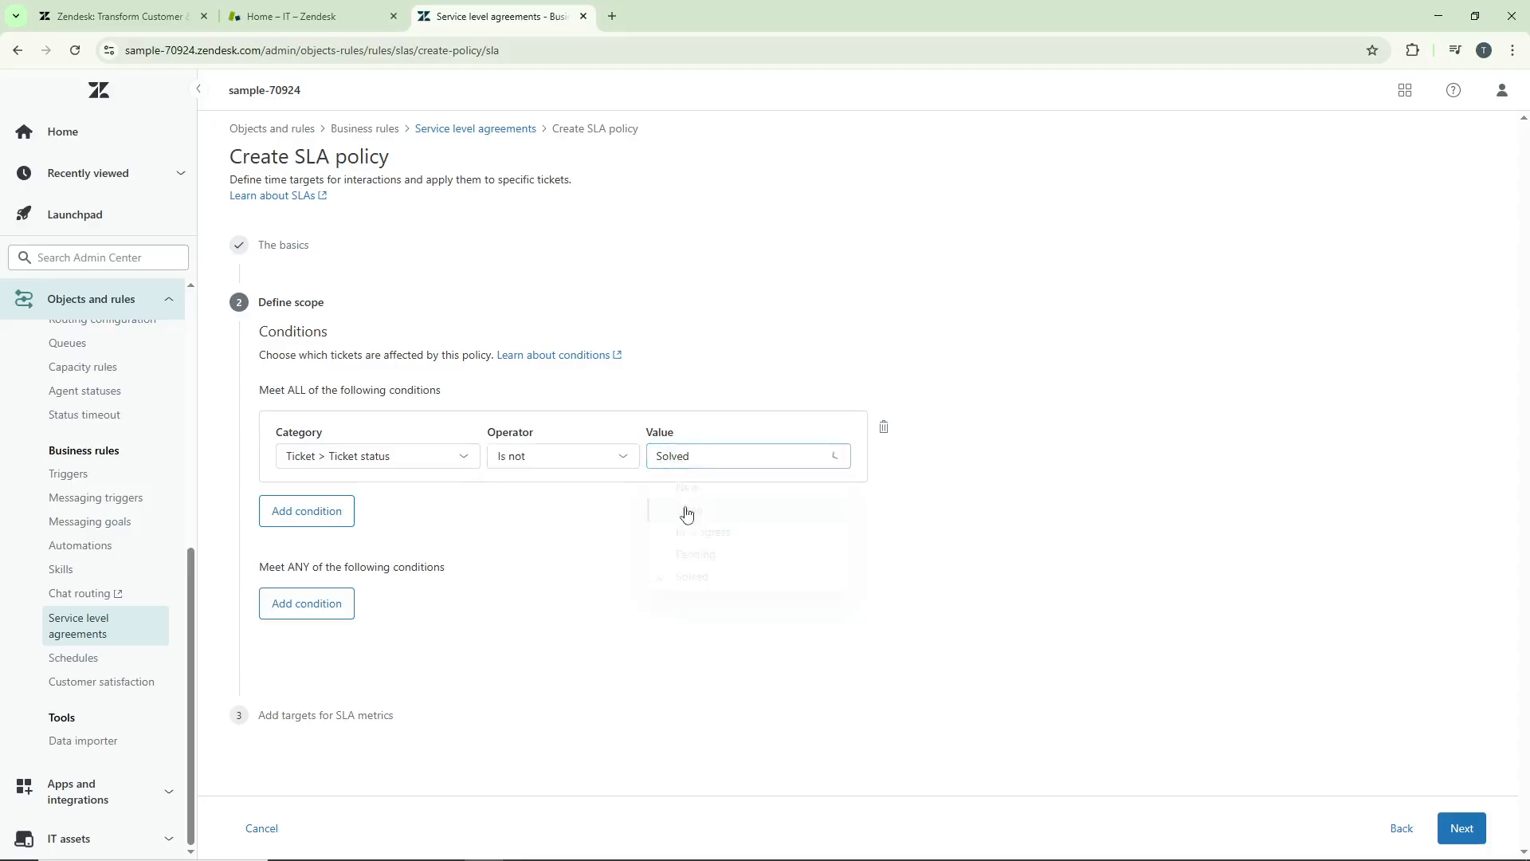
click(1465, 829)
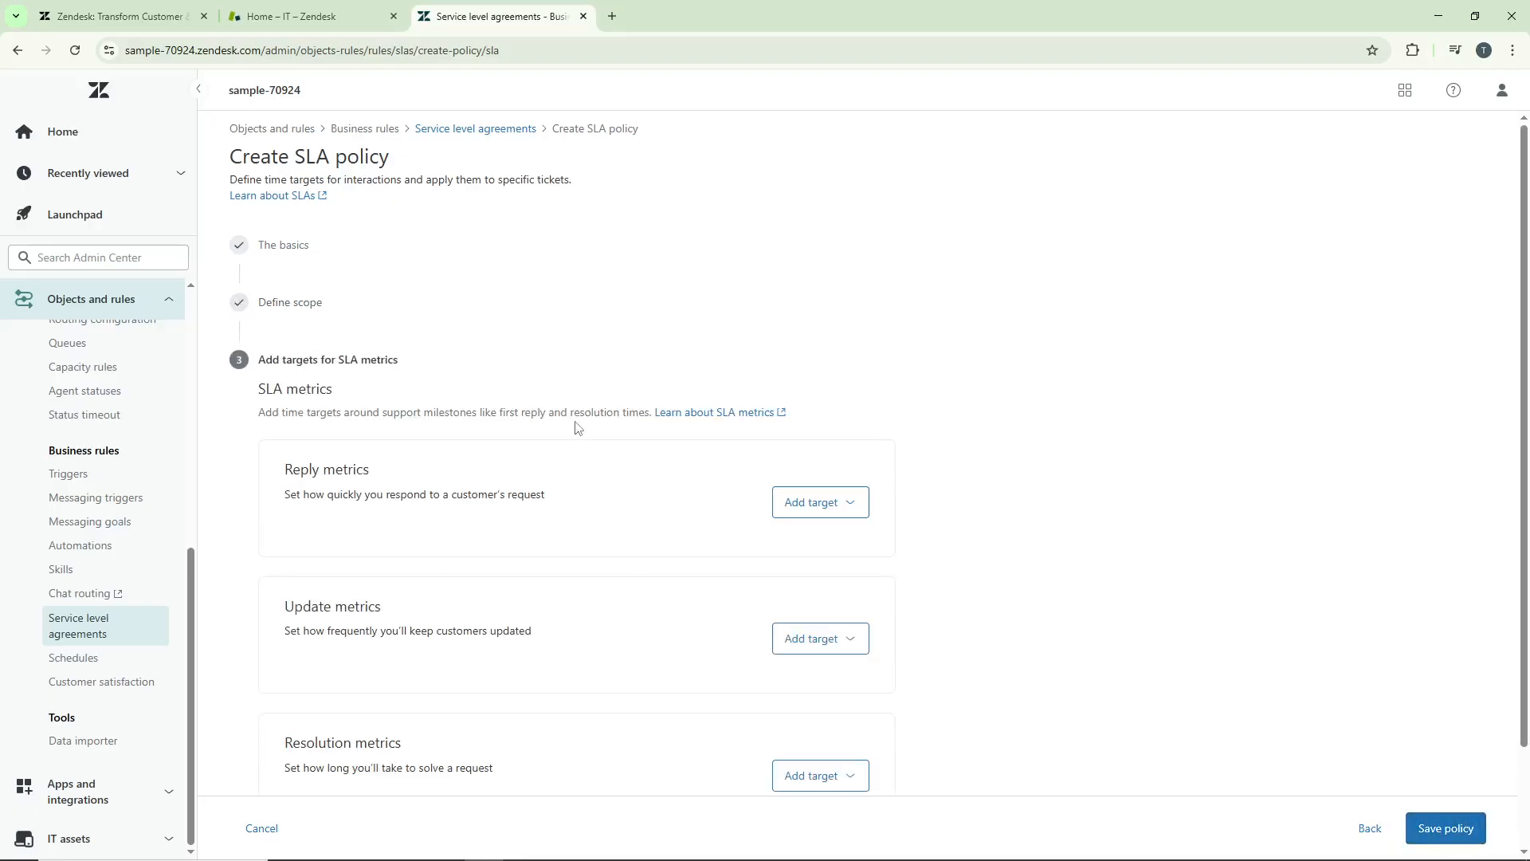
Step: Add a First reply time target under reply metrics and set urgent priority tickets to 0 hours, 20 minutes, 0 seconds
scroll(590, 431, down, 2)
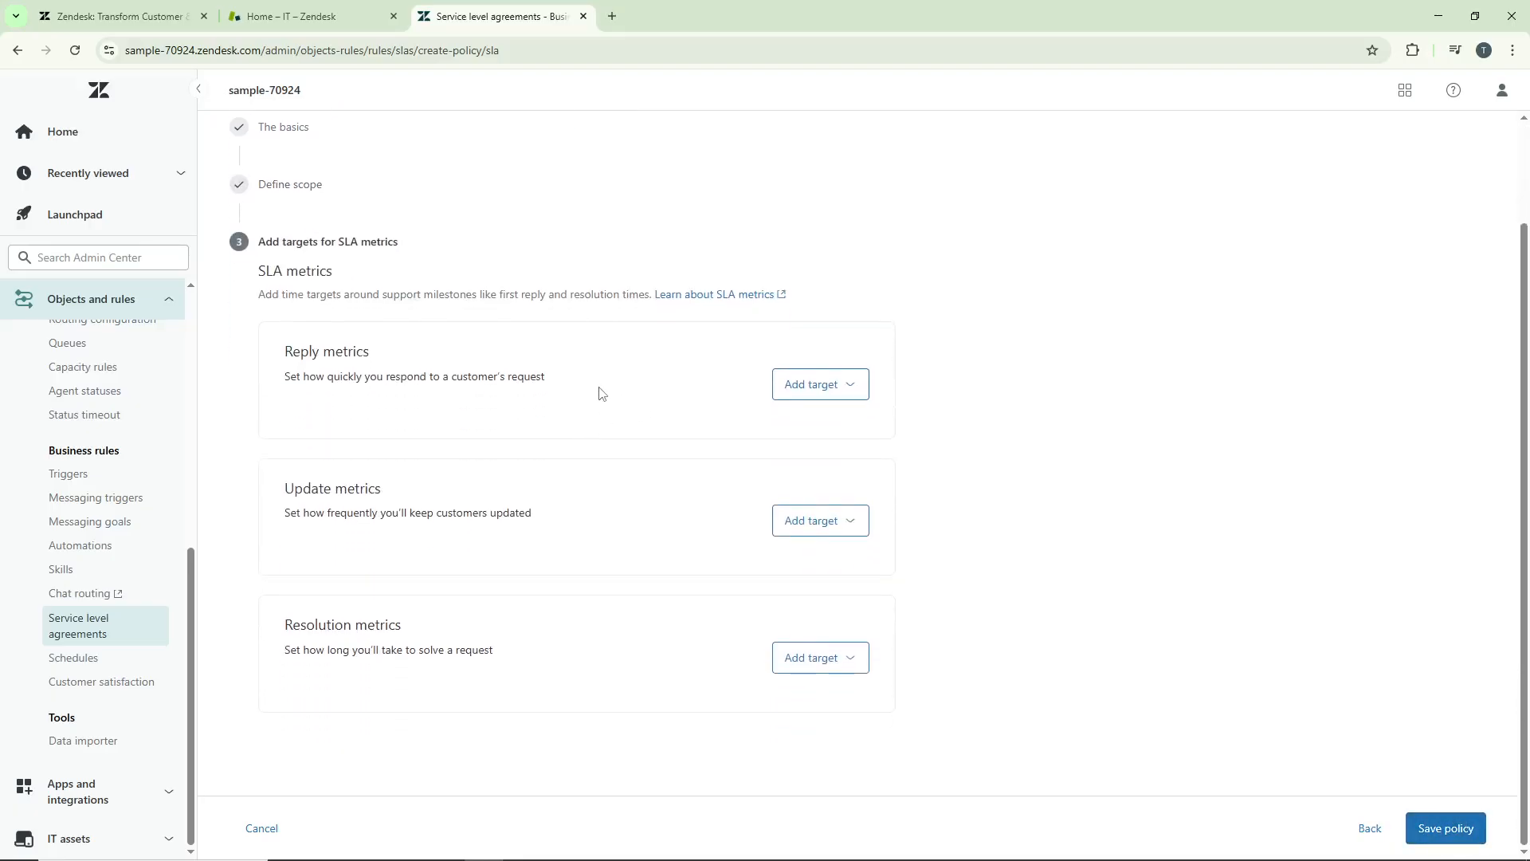
click(813, 392)
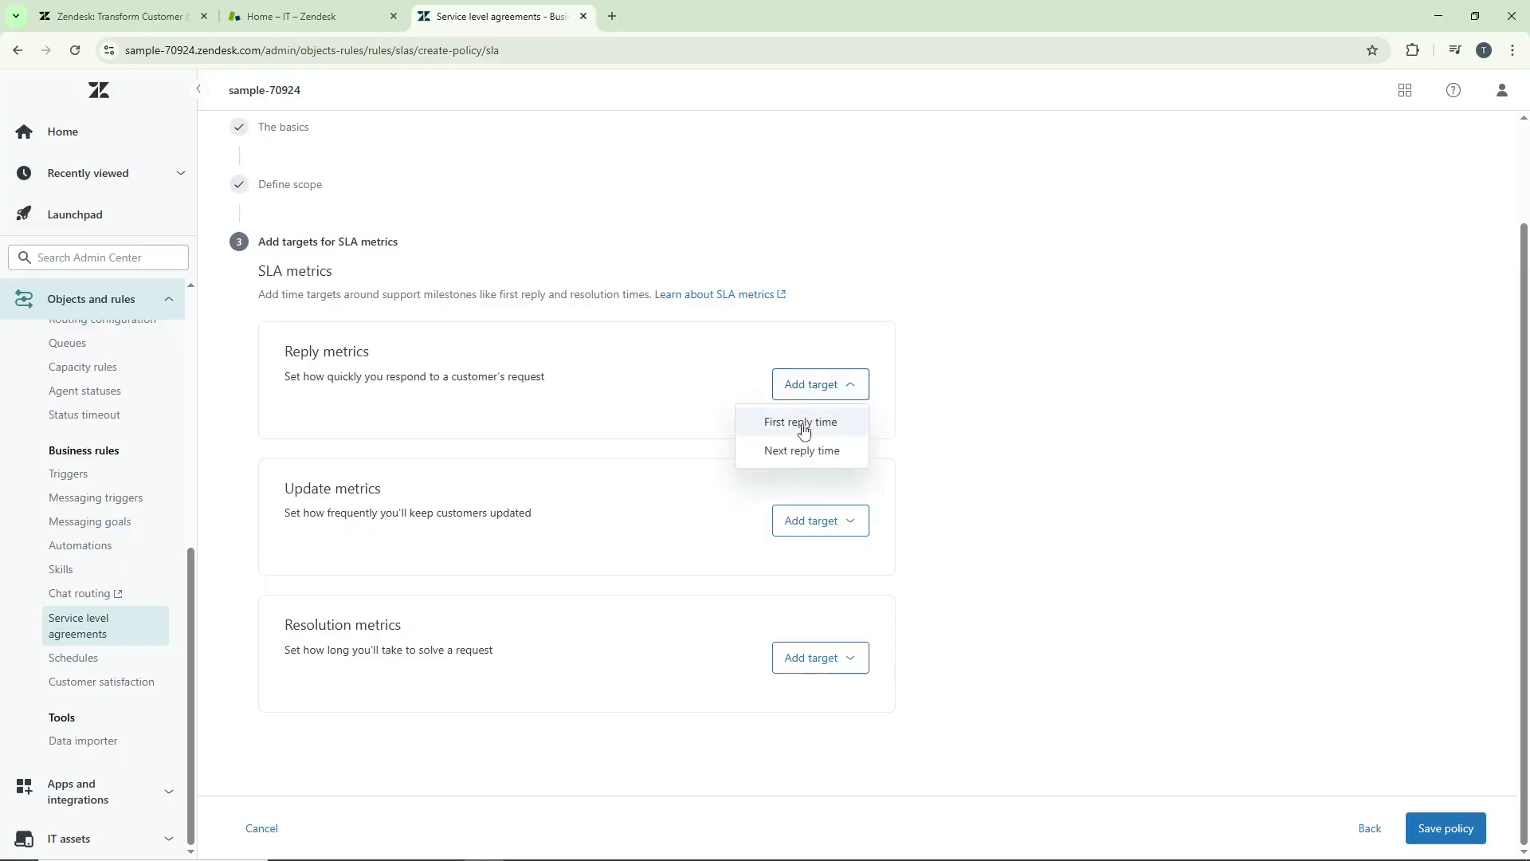
click(801, 422)
click(428, 323)
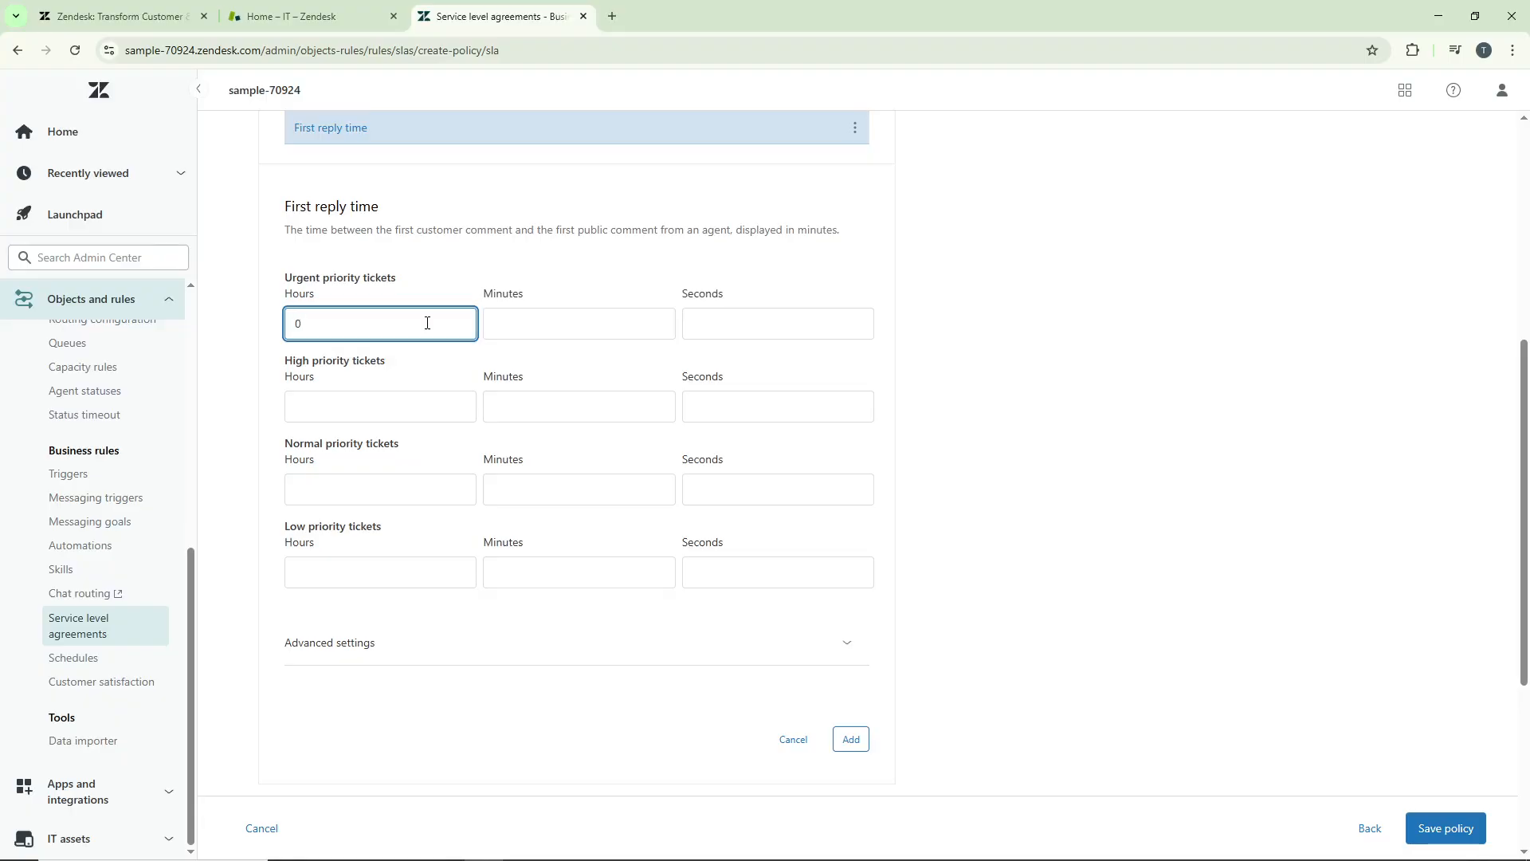
key(Tab)
text(3)
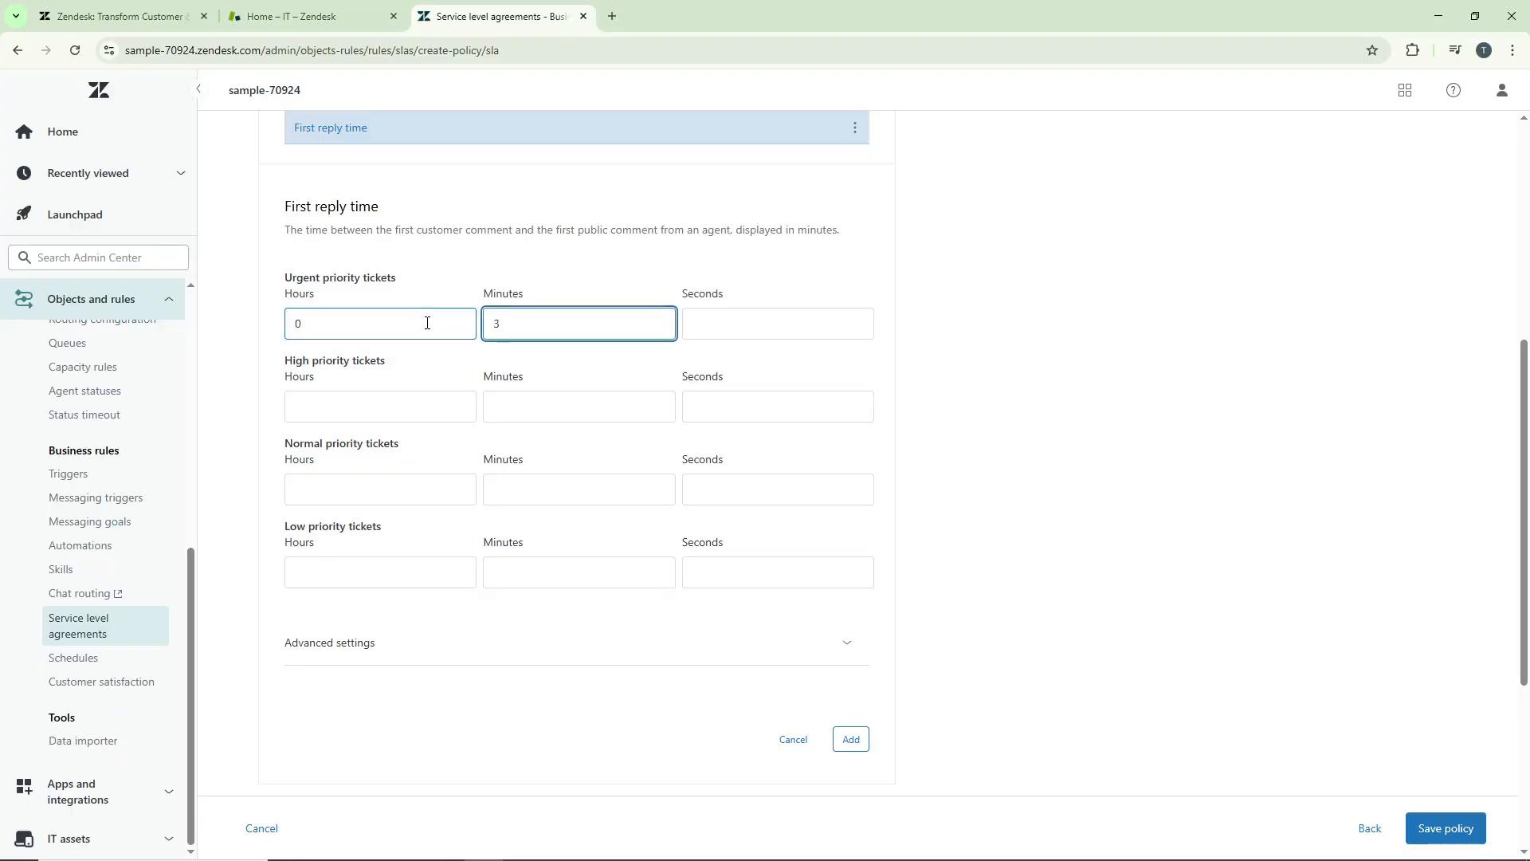
text(0)
key(Tab)
text(0)
Step: Set the first reply time for high priority tickets to 0 hours, 30 minutes, 0 seconds
key(Tab)
text(0)
key(Tab)
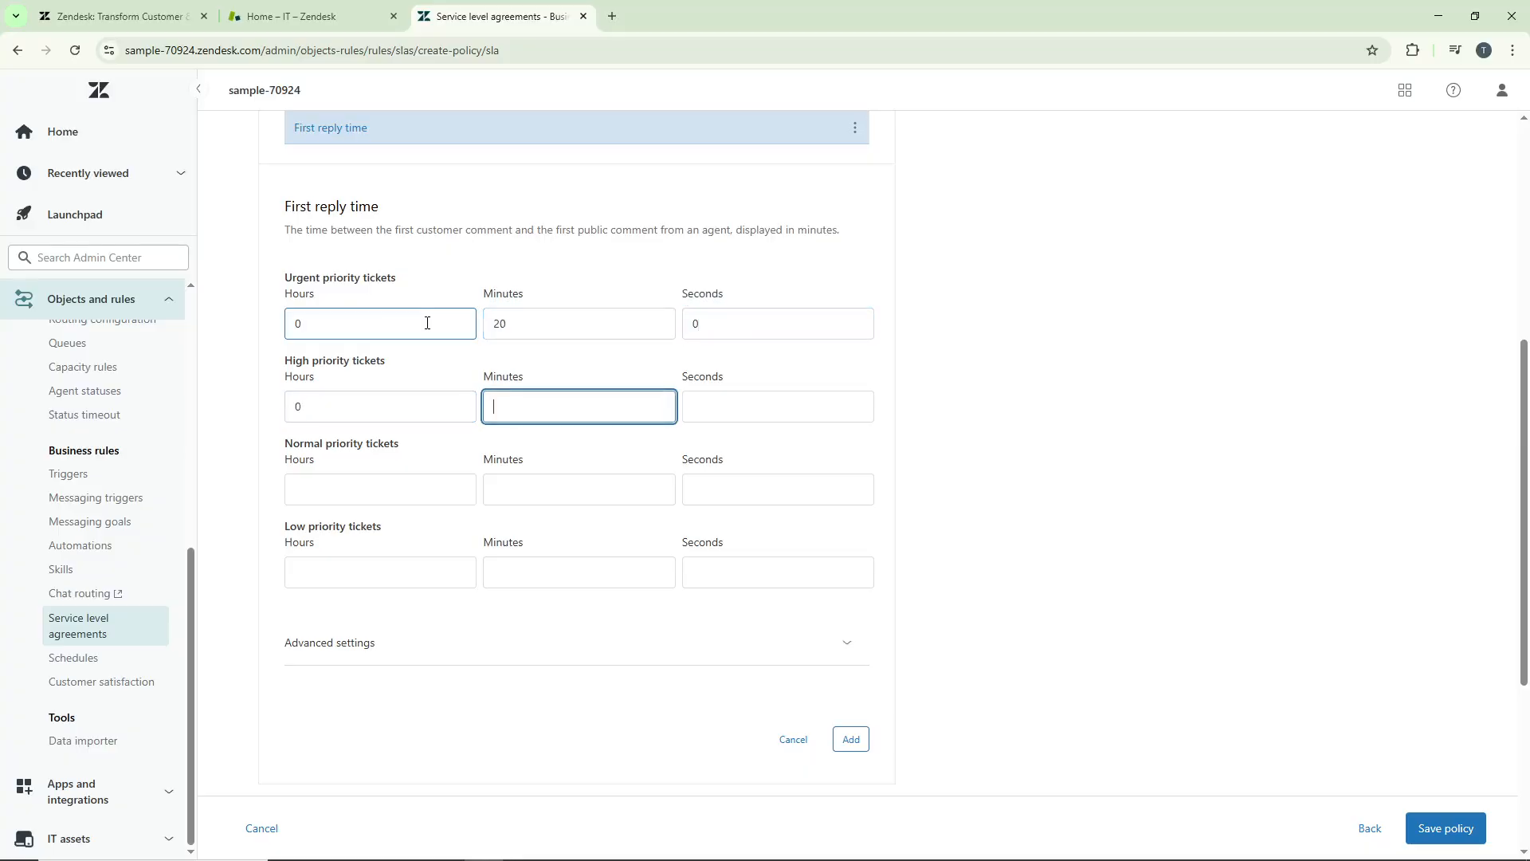
text(30)
key(Tab)
text(0)
Step: Set the first reply time for normal priority tickets to 0 hours, 40 minutes, 0 seconds
key(Tab)
text(0)
key(Tab)
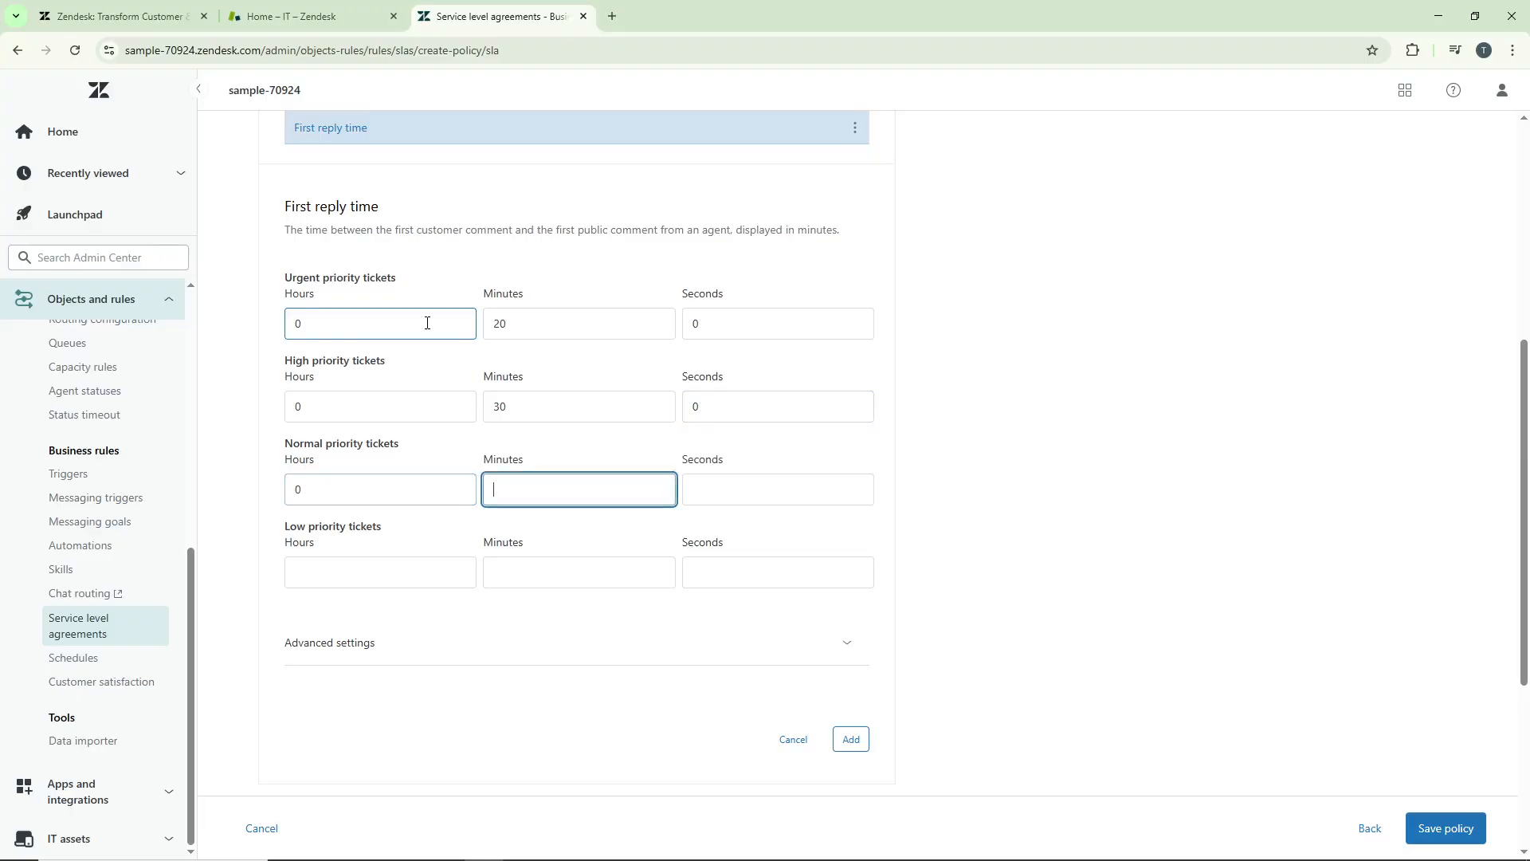
text(40)
key(Tab)
text(0)
Step: Set the first reply time for low priority tickets to 0 hours, 50 minutes, 0 seconds and add the target to the policy
key(Tab)
text(0)
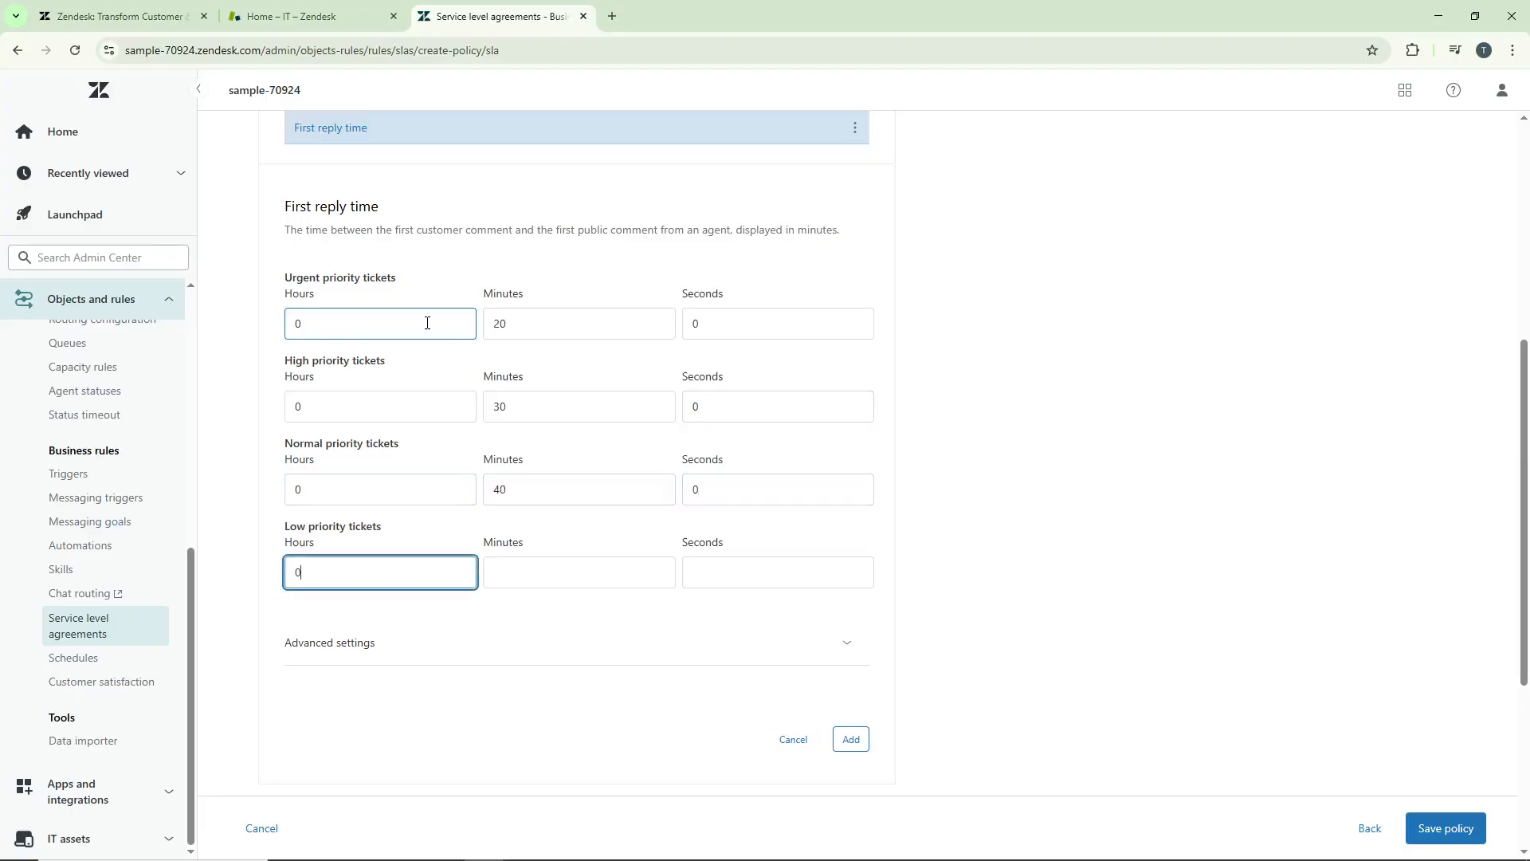
key(Tab)
text(50)
key(Tab)
text(0)
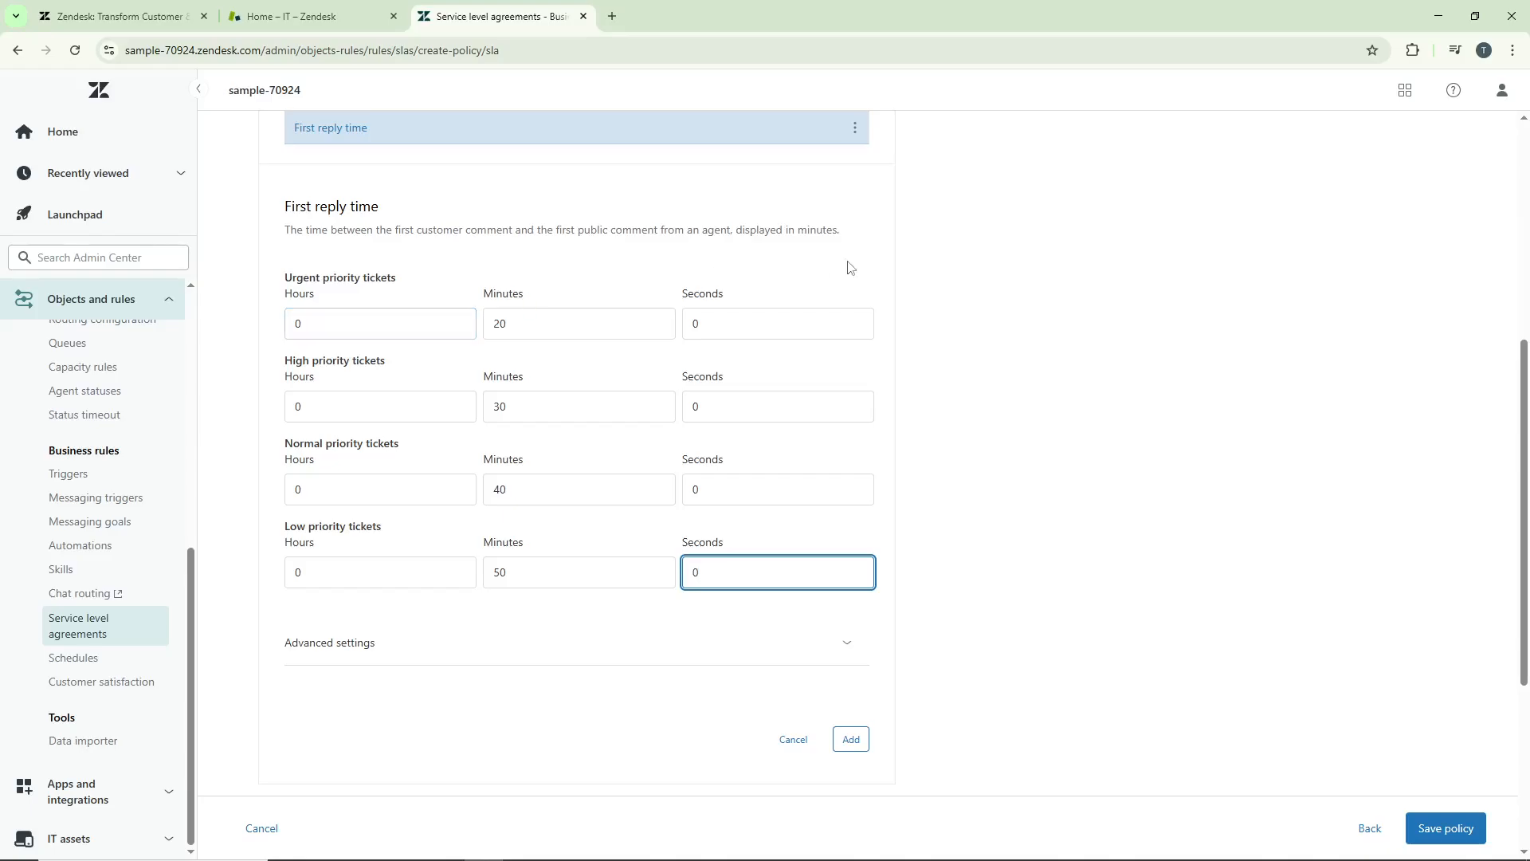
scroll(852, 287, down, 2)
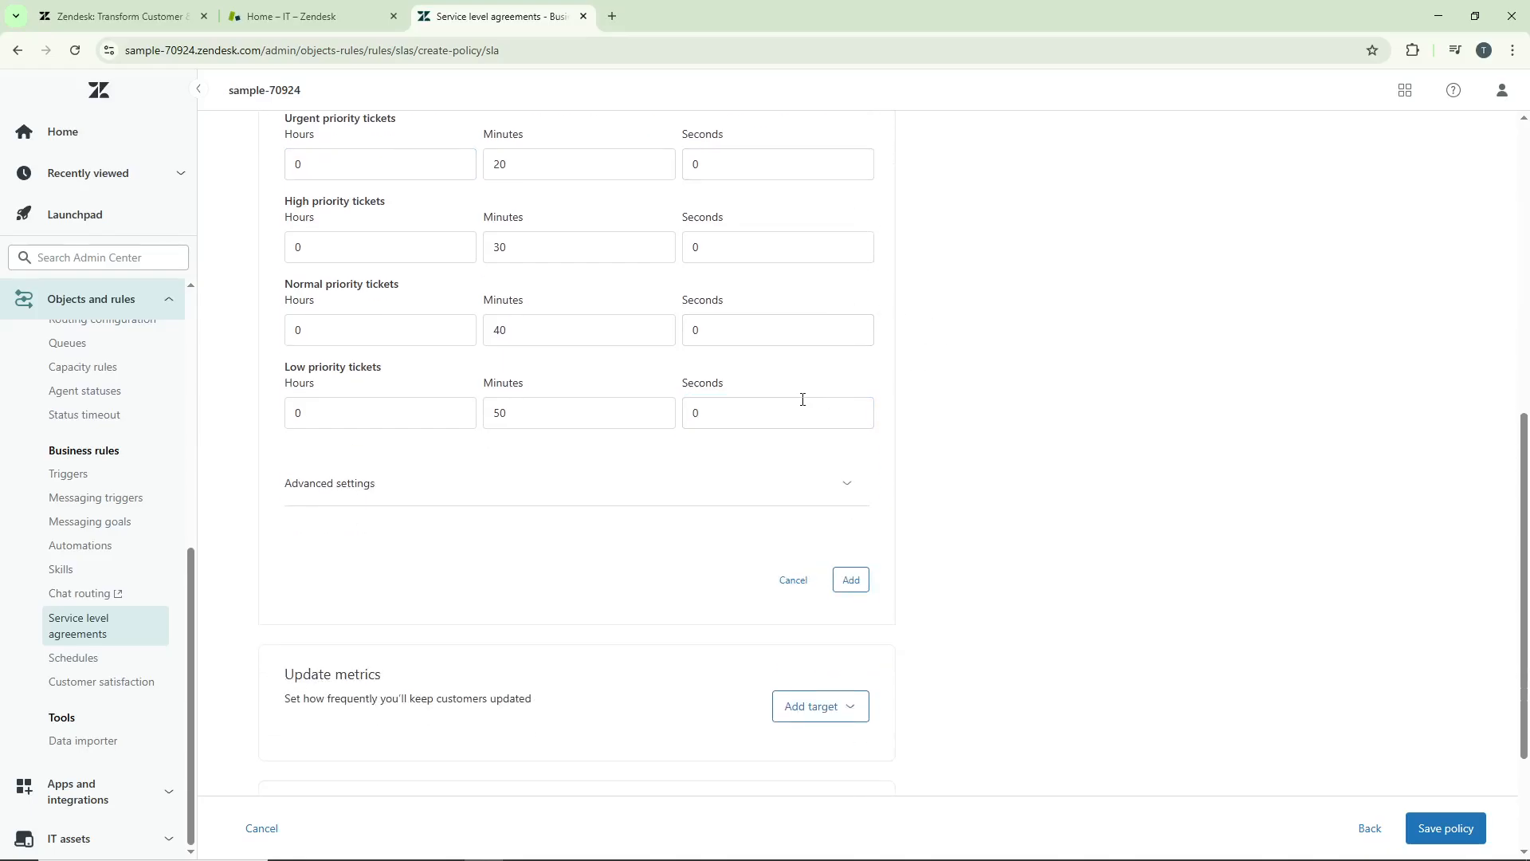
scroll(803, 398, down, 1)
click(851, 501)
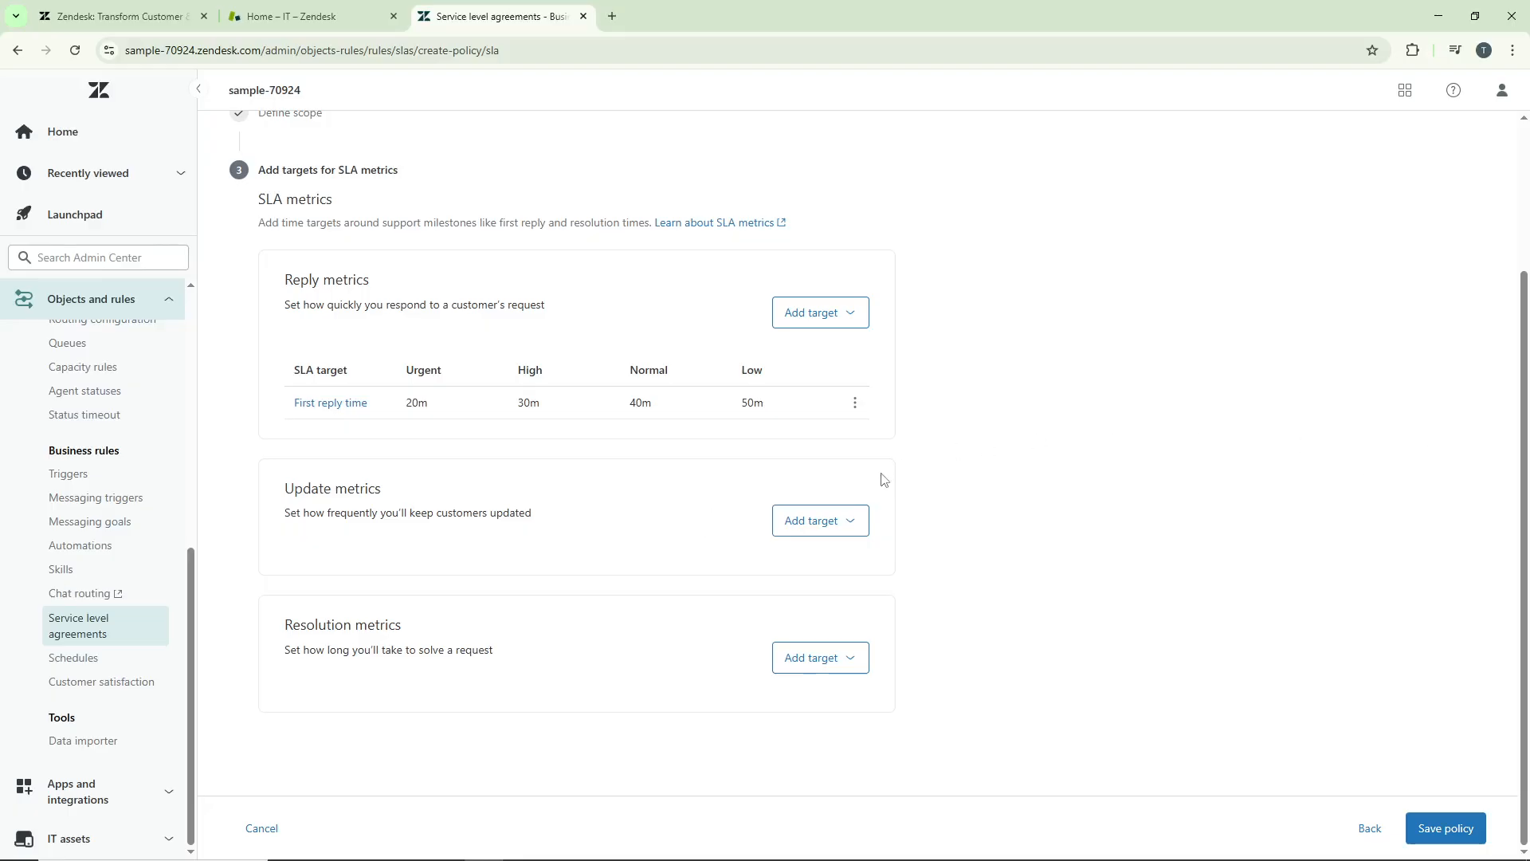
Step: Start a Periodic update target under update metrics and set urgent priority tickets to 1 hour, 0 minutes, 0 seconds
click(825, 520)
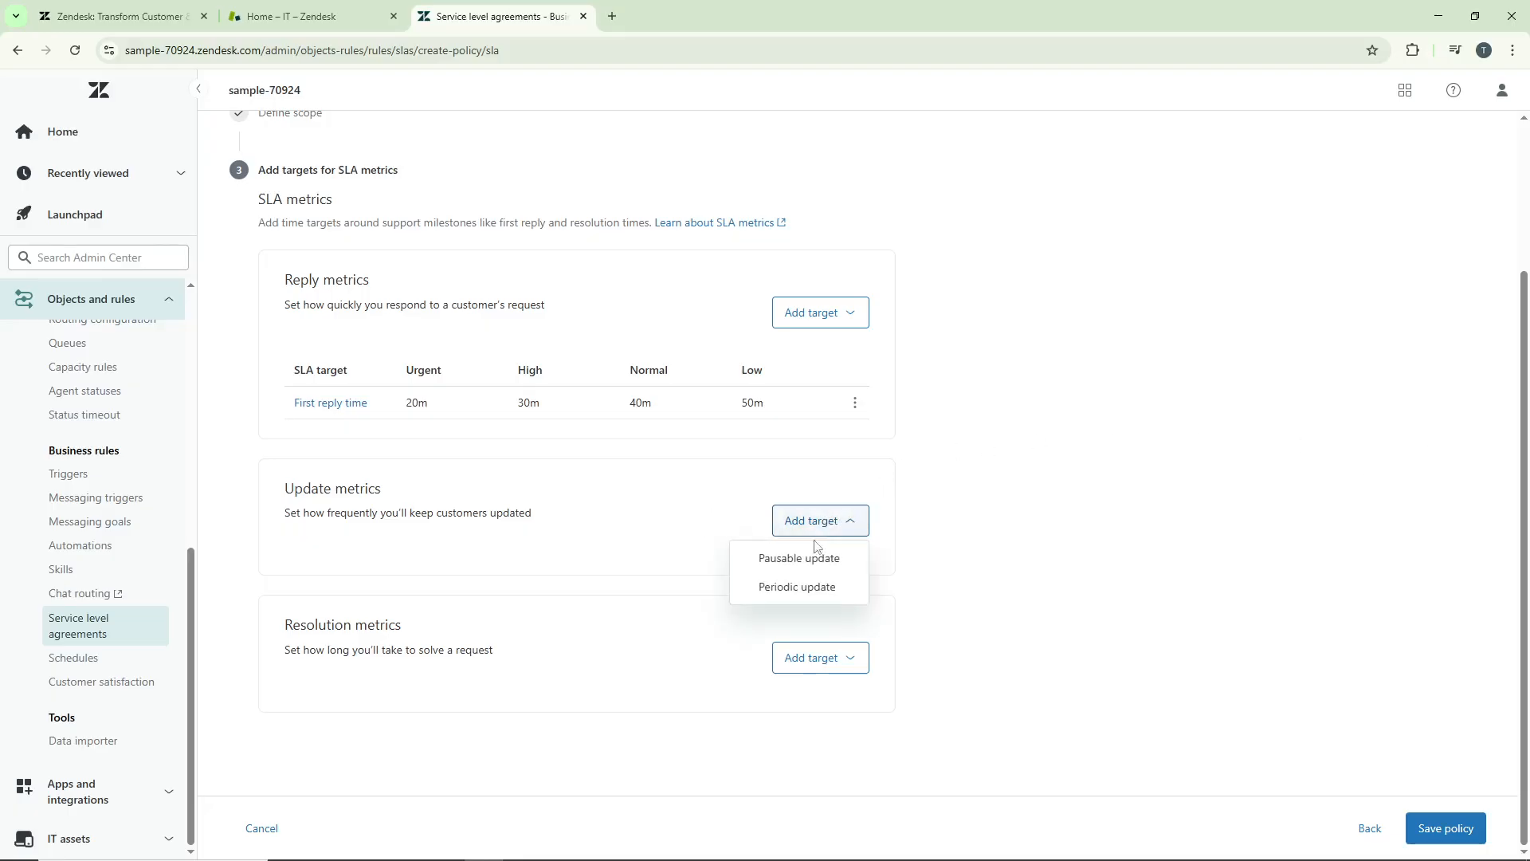
click(801, 587)
click(412, 327)
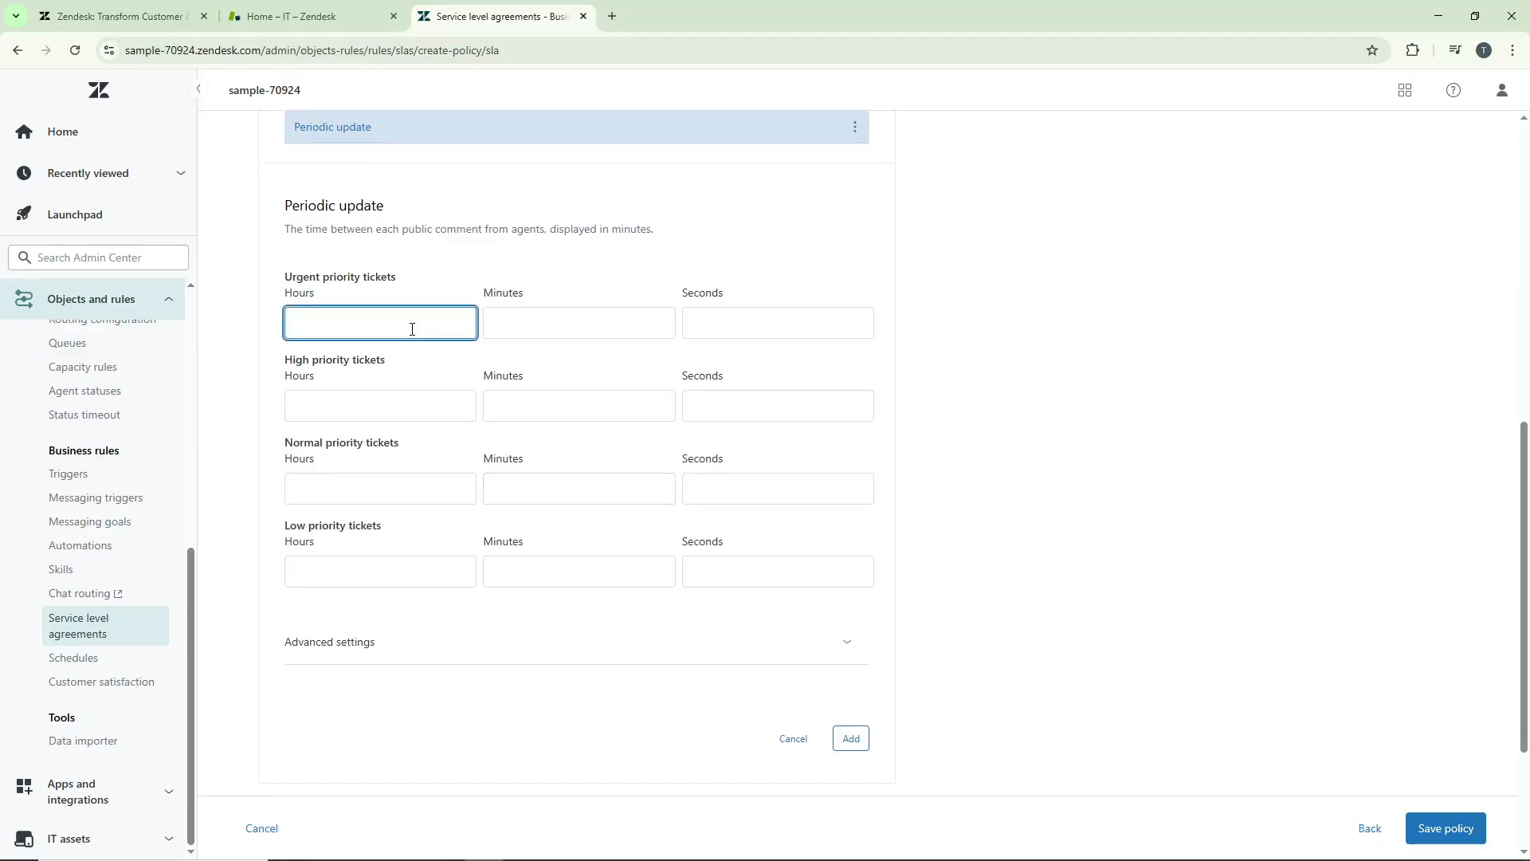
text(1)
key(Tab)
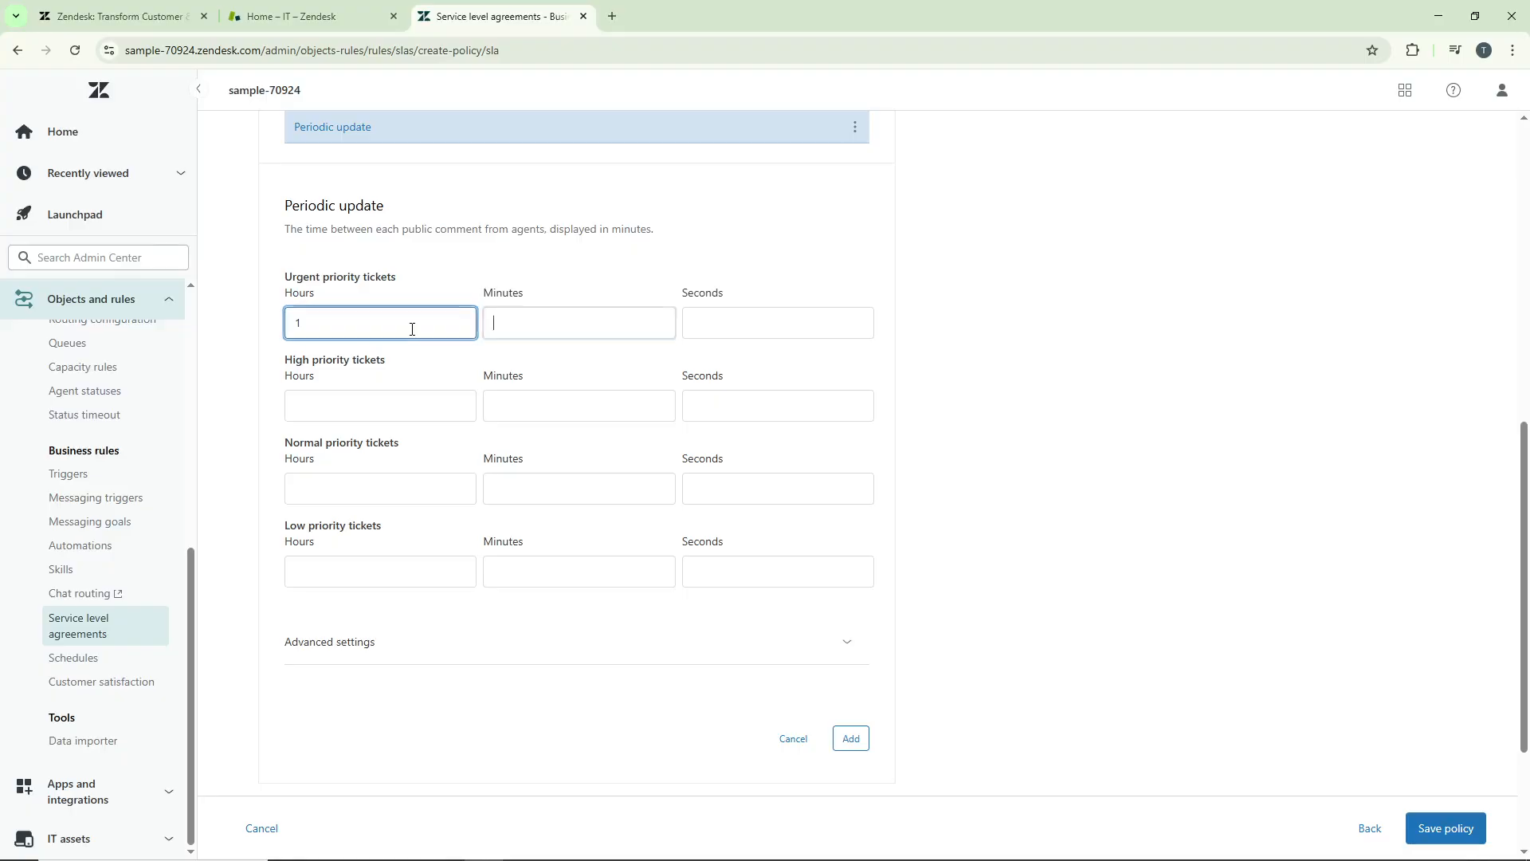
text(0)
key(Tab)
text(0)
Step: Set the periodic update time for high priority tickets to 1 hour, 10 minutes, 0 seconds
key(Tab)
text(1)
key(Tab)
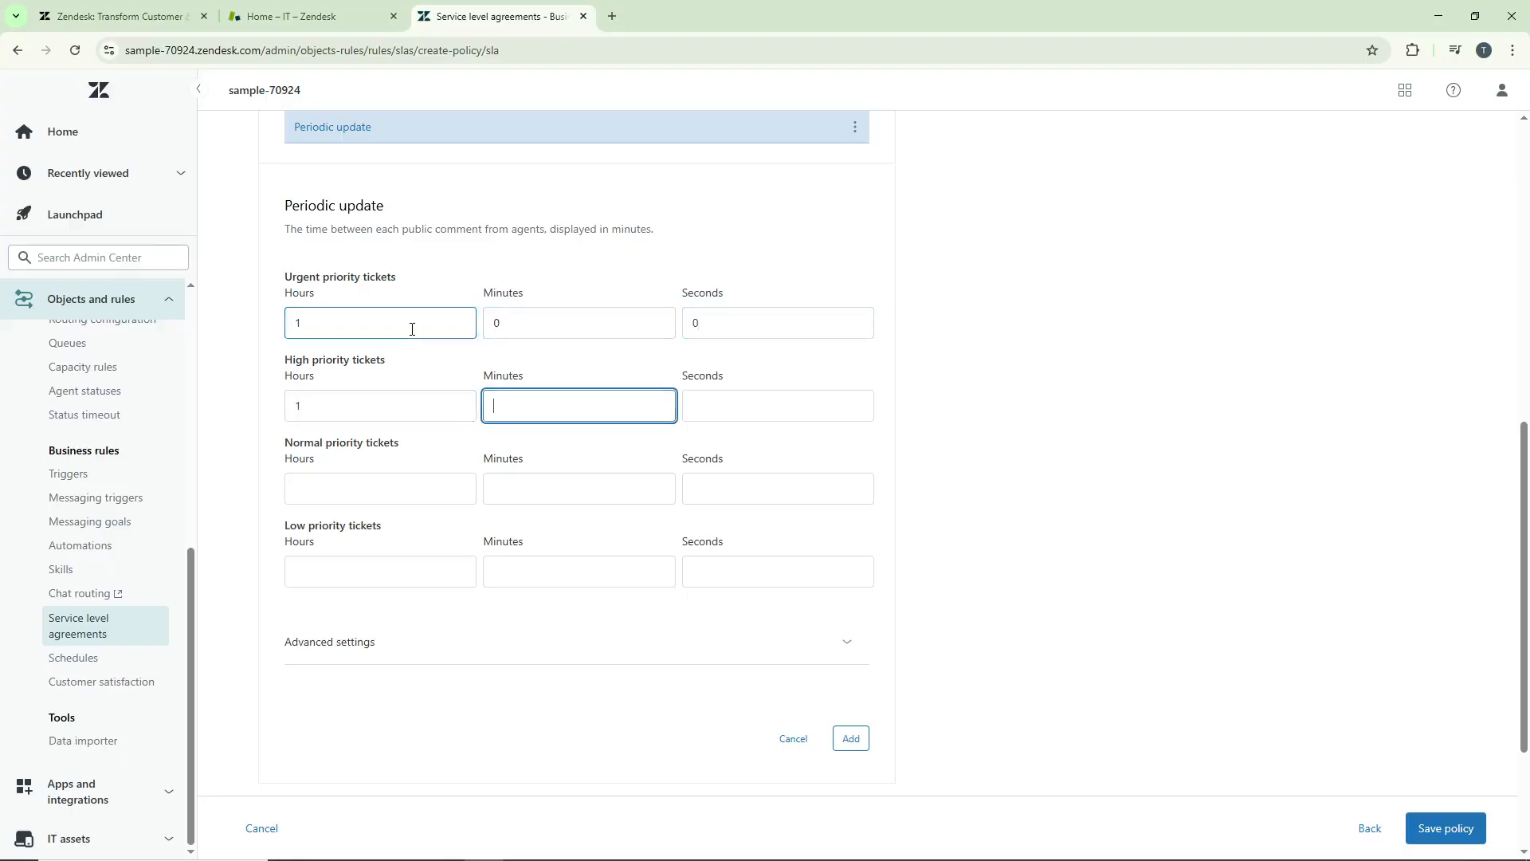
text(10)
key(Tab)
text(0)
Step: Set the periodic update time for normal priority tickets to 1 hour, 20 minutes, 0 seconds
key(Tab)
text(1)
key(Tab)
text(20)
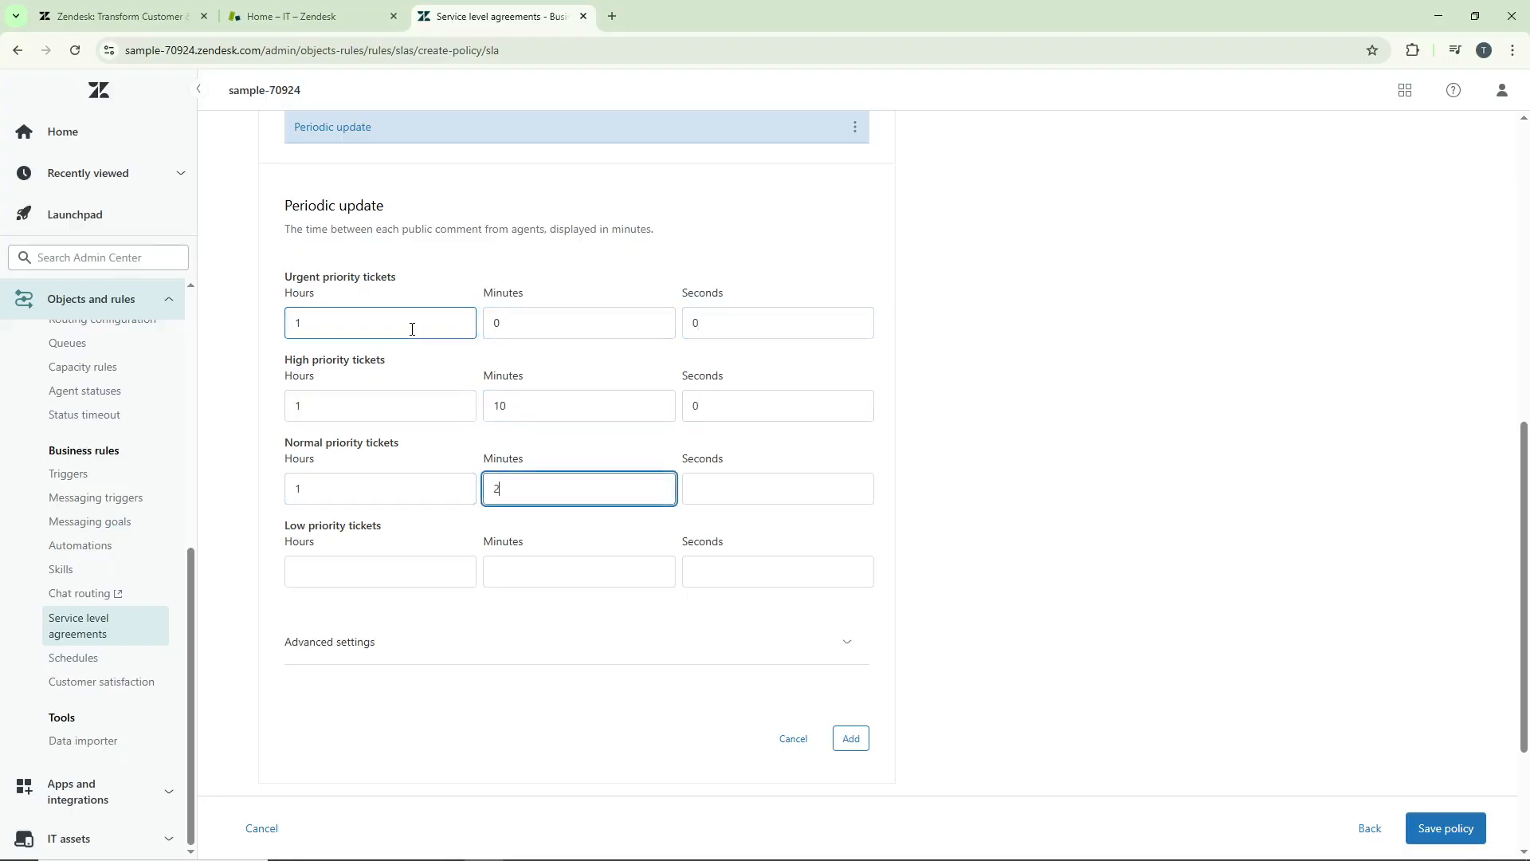
key(Tab)
text(0)
Step: Set the periodic update time for low priority tickets to 1 hour, 30 minutes, 0 seconds
key(Tab)
text(1)
key(Tab)
text(30)
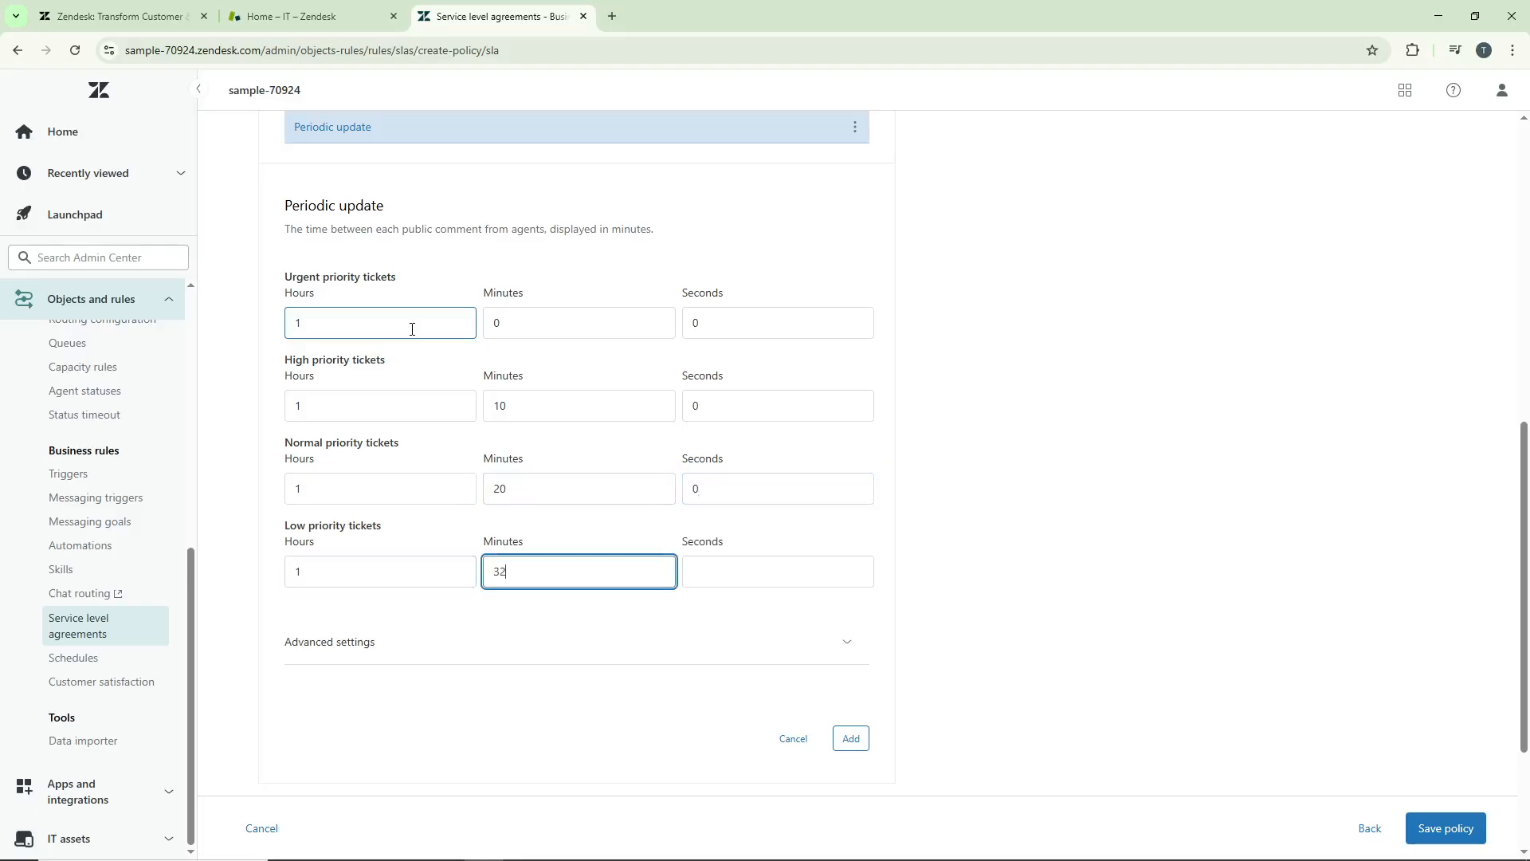
key(Tab)
text(0)
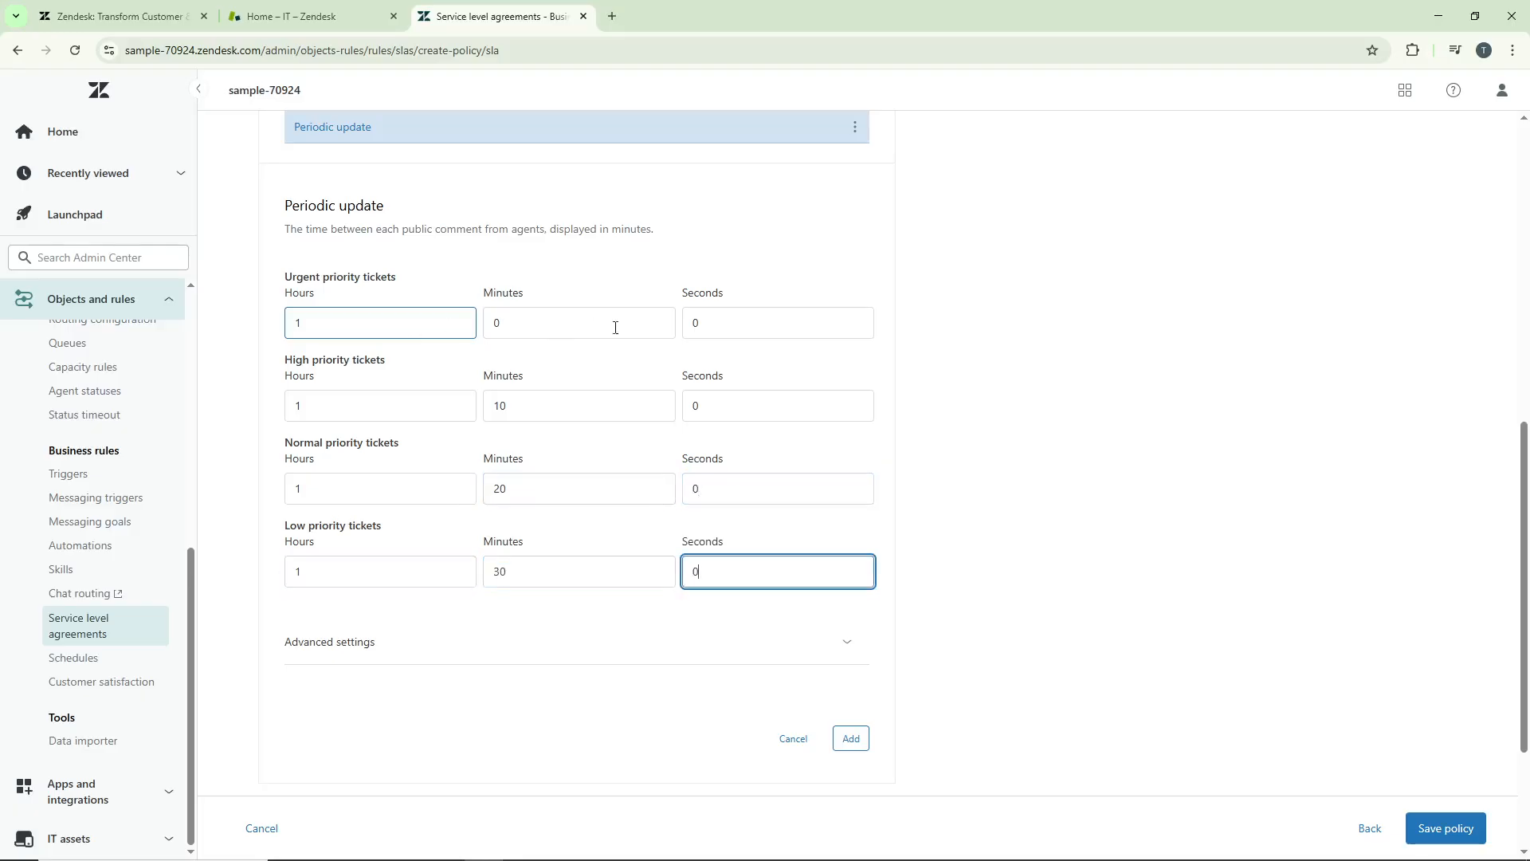
Step: Add the completed Periodic update target to the policy's update metrics
click(975, 435)
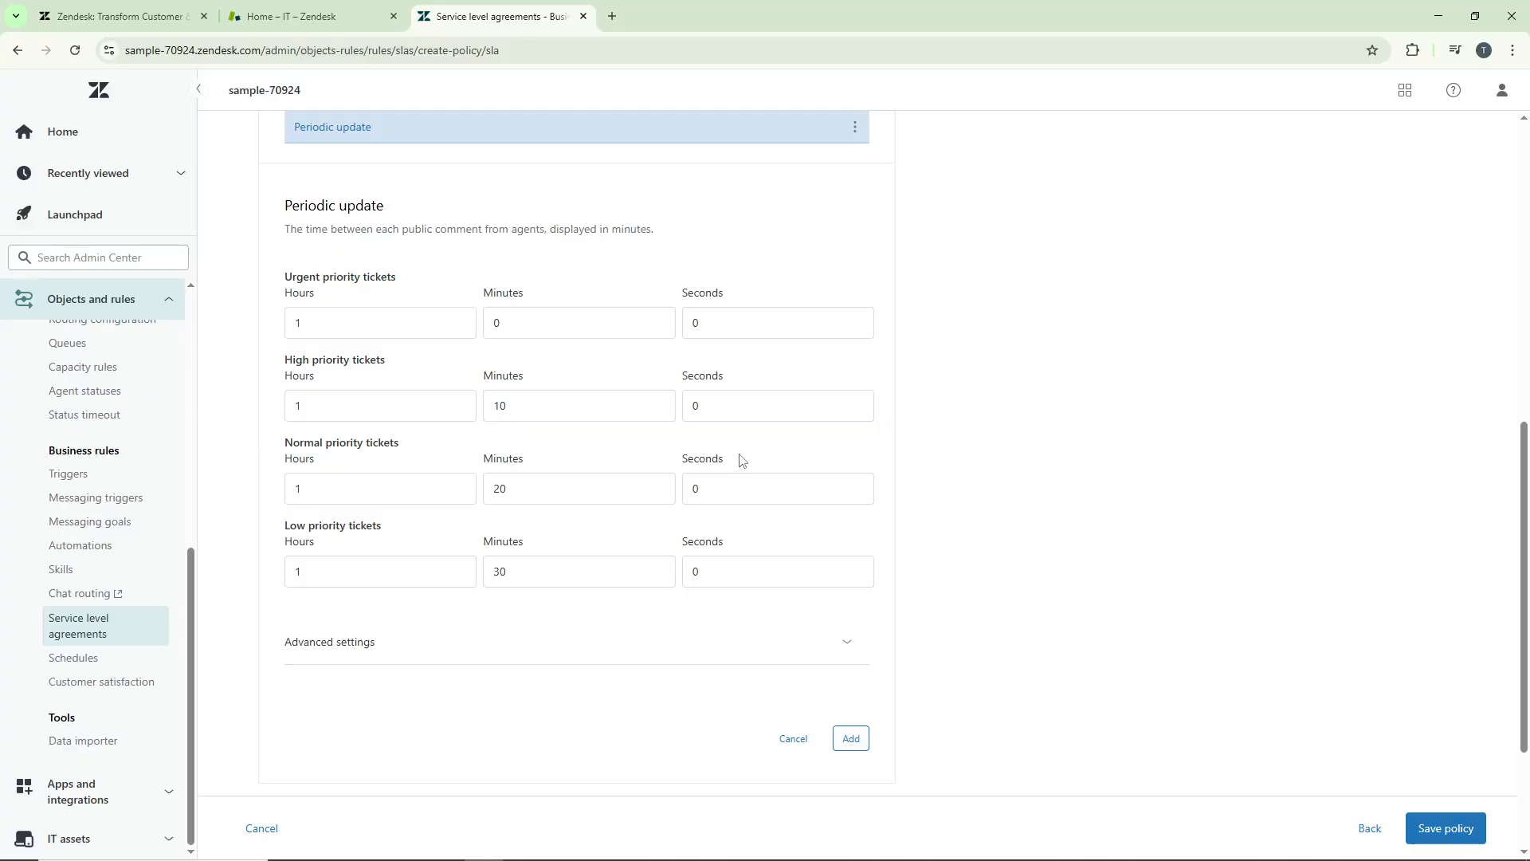
scroll(741, 460, down, 2)
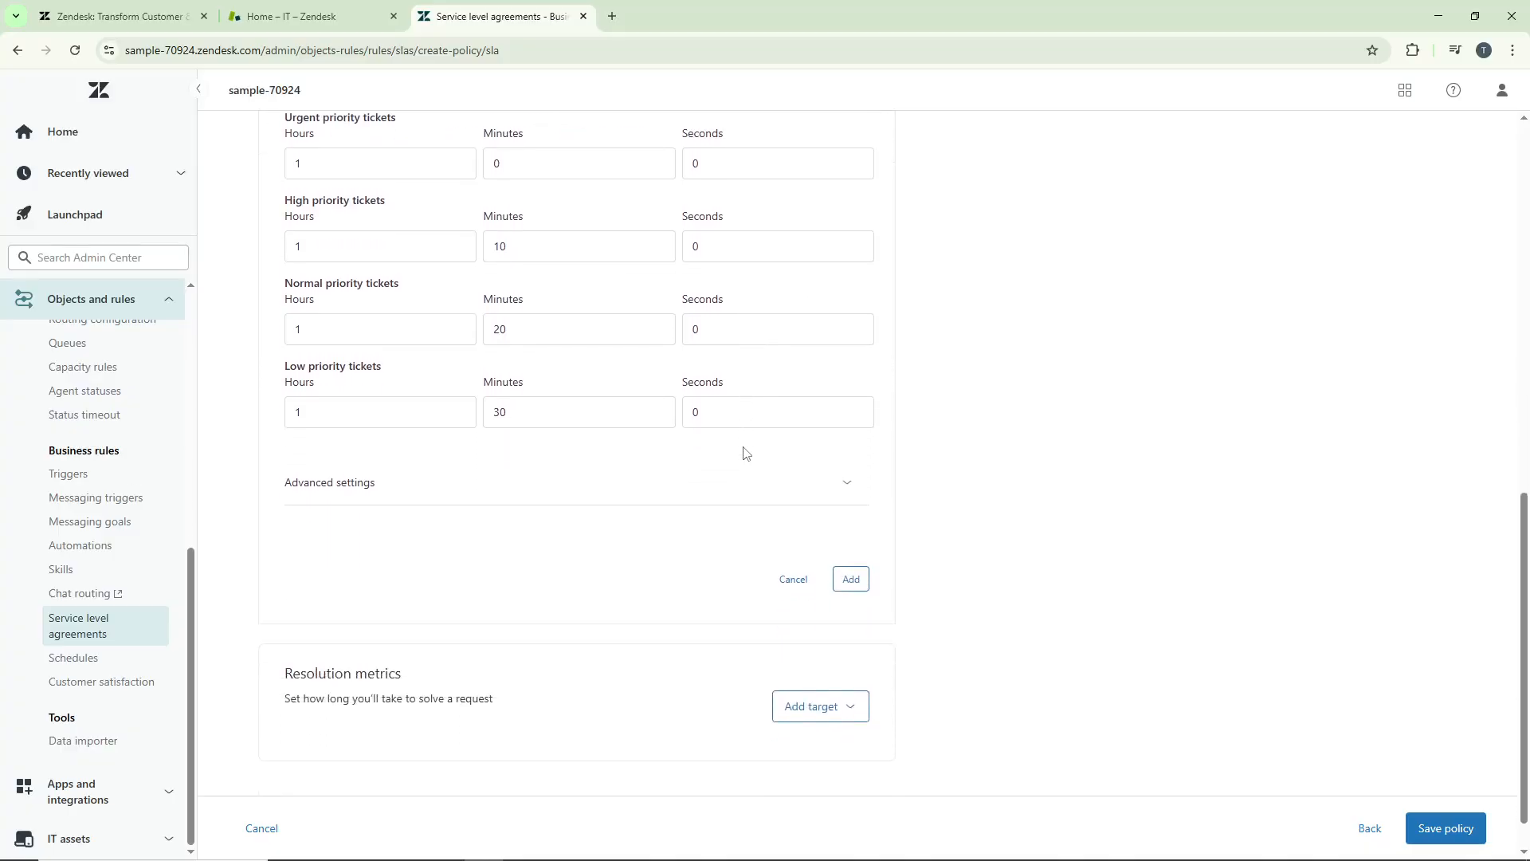
click(857, 537)
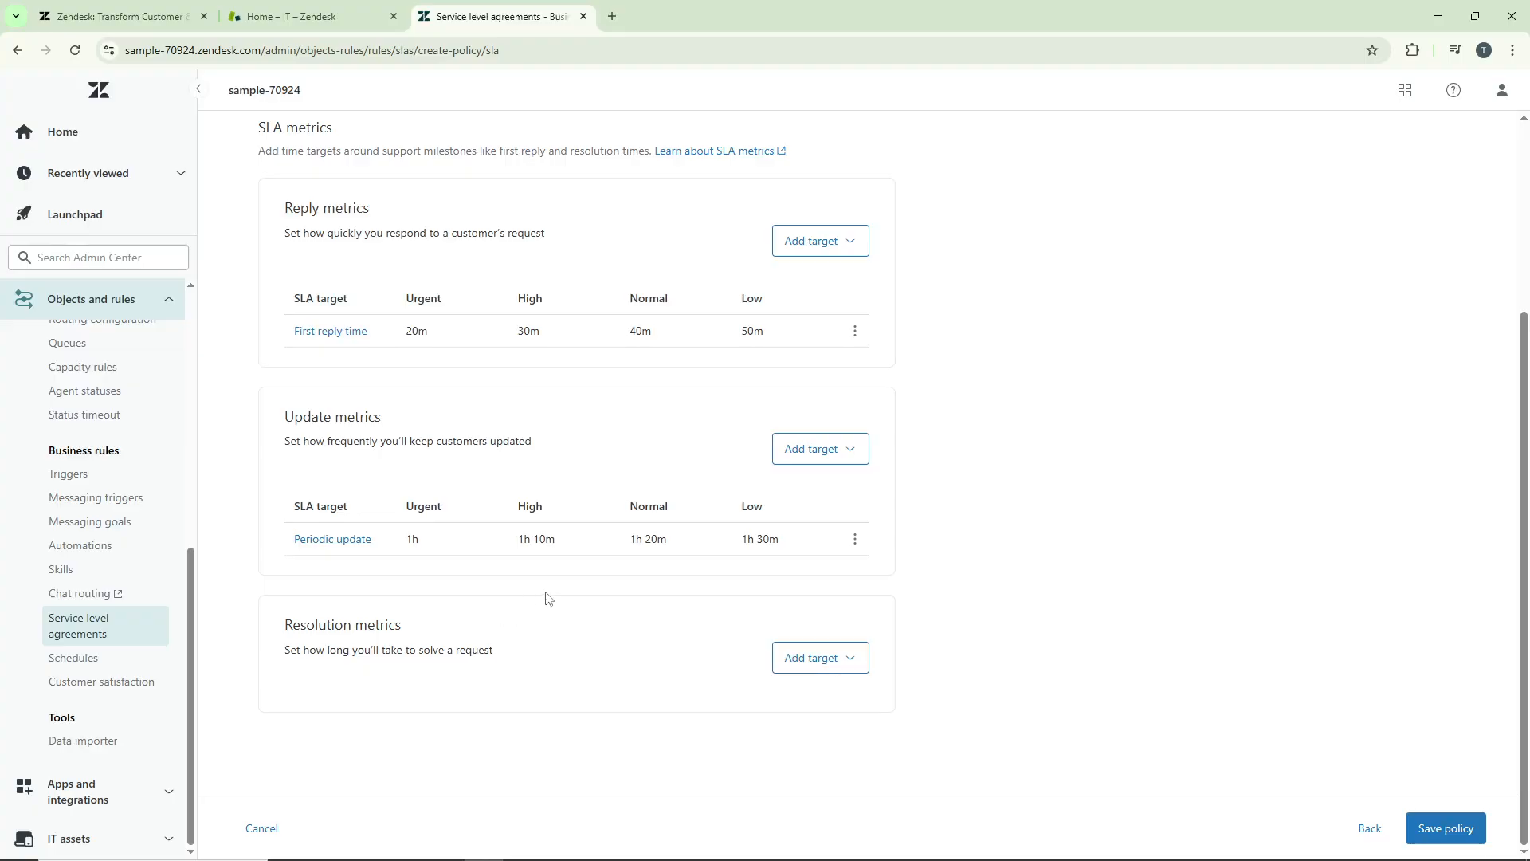
Step: Start an Agent work time target under resolution metrics and set urgent priority tickets to 0 hours, 20 minutes, 0 seconds
click(838, 655)
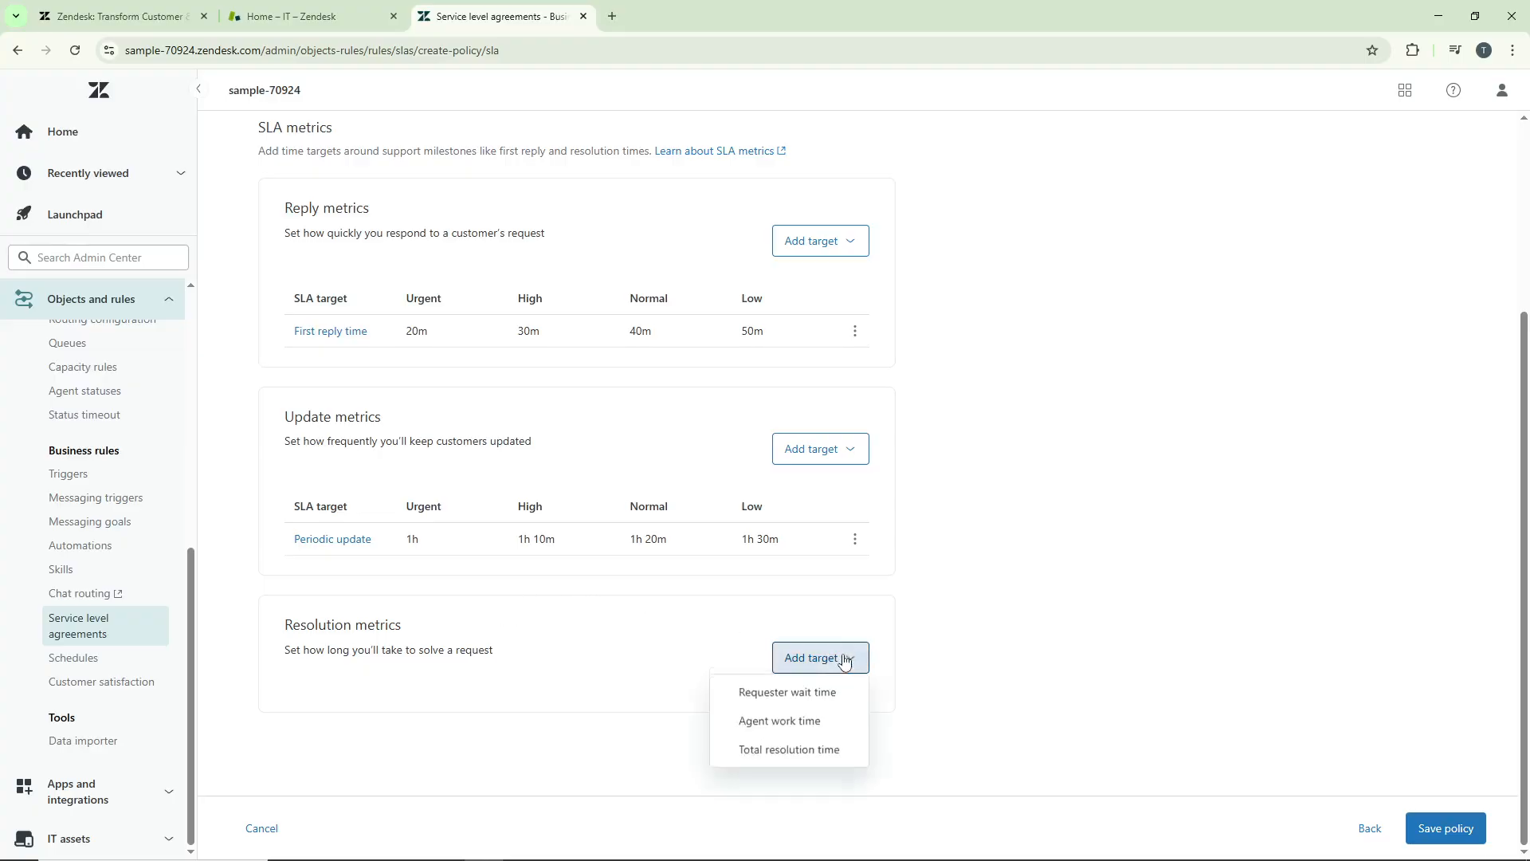
click(828, 724)
click(462, 399)
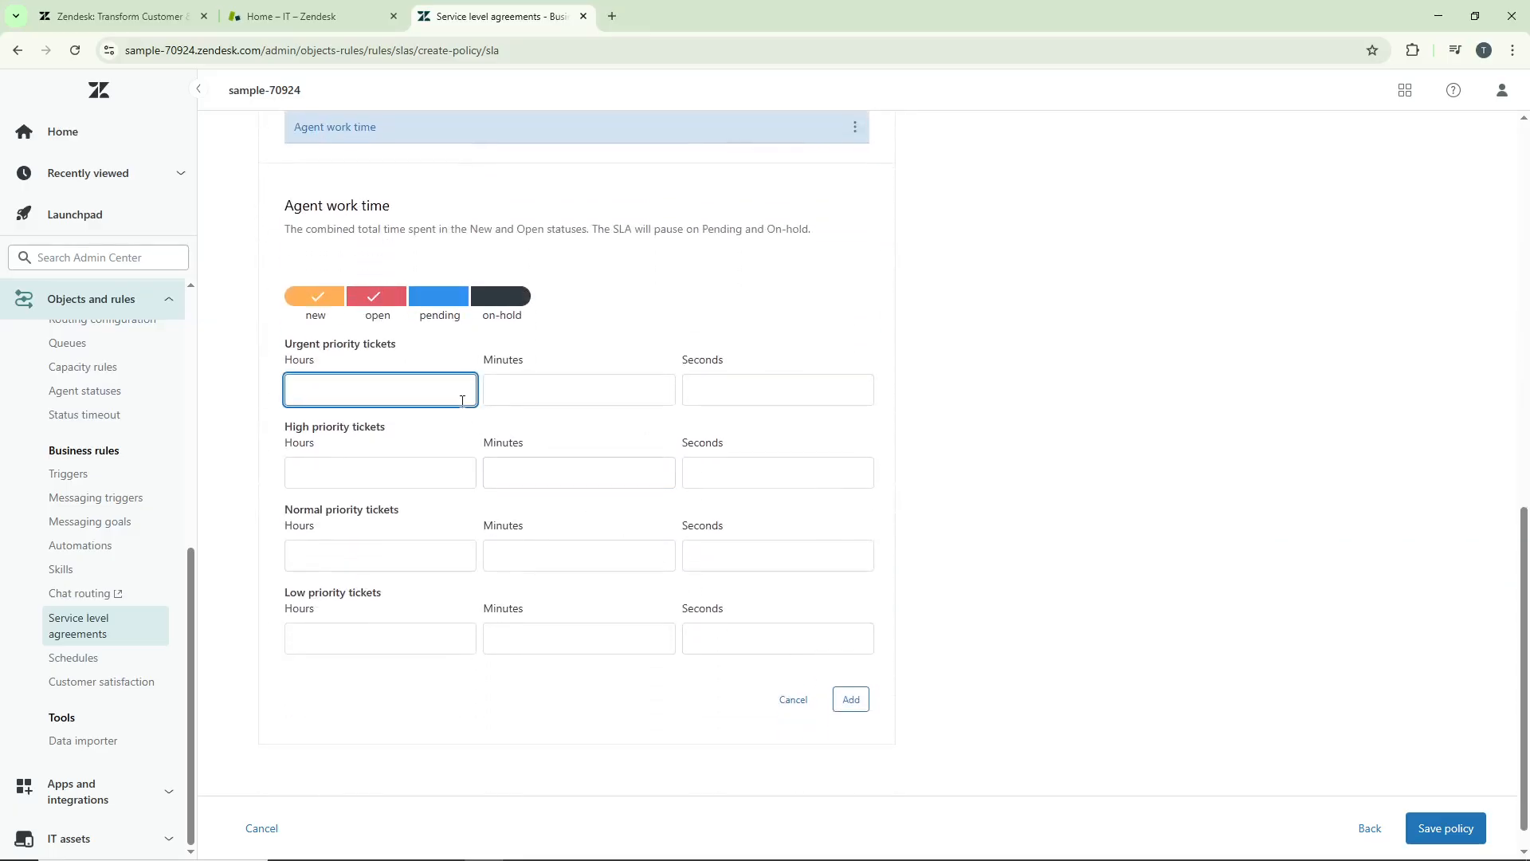
text(20)
key(Tab)
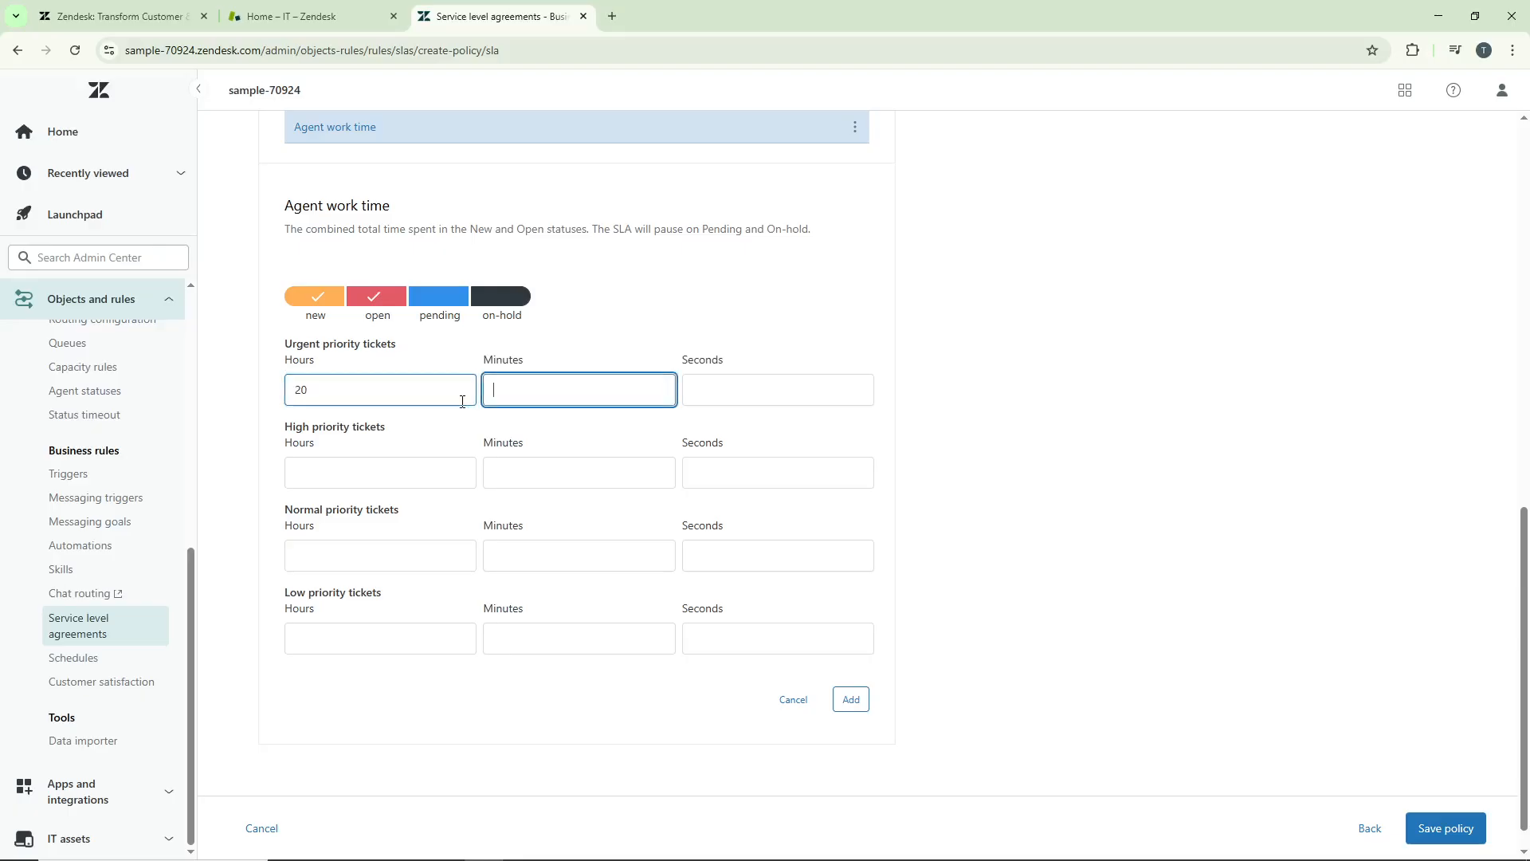
key(shift+Tab)
text(0)
key(Tab)
text(20)
key(Tab)
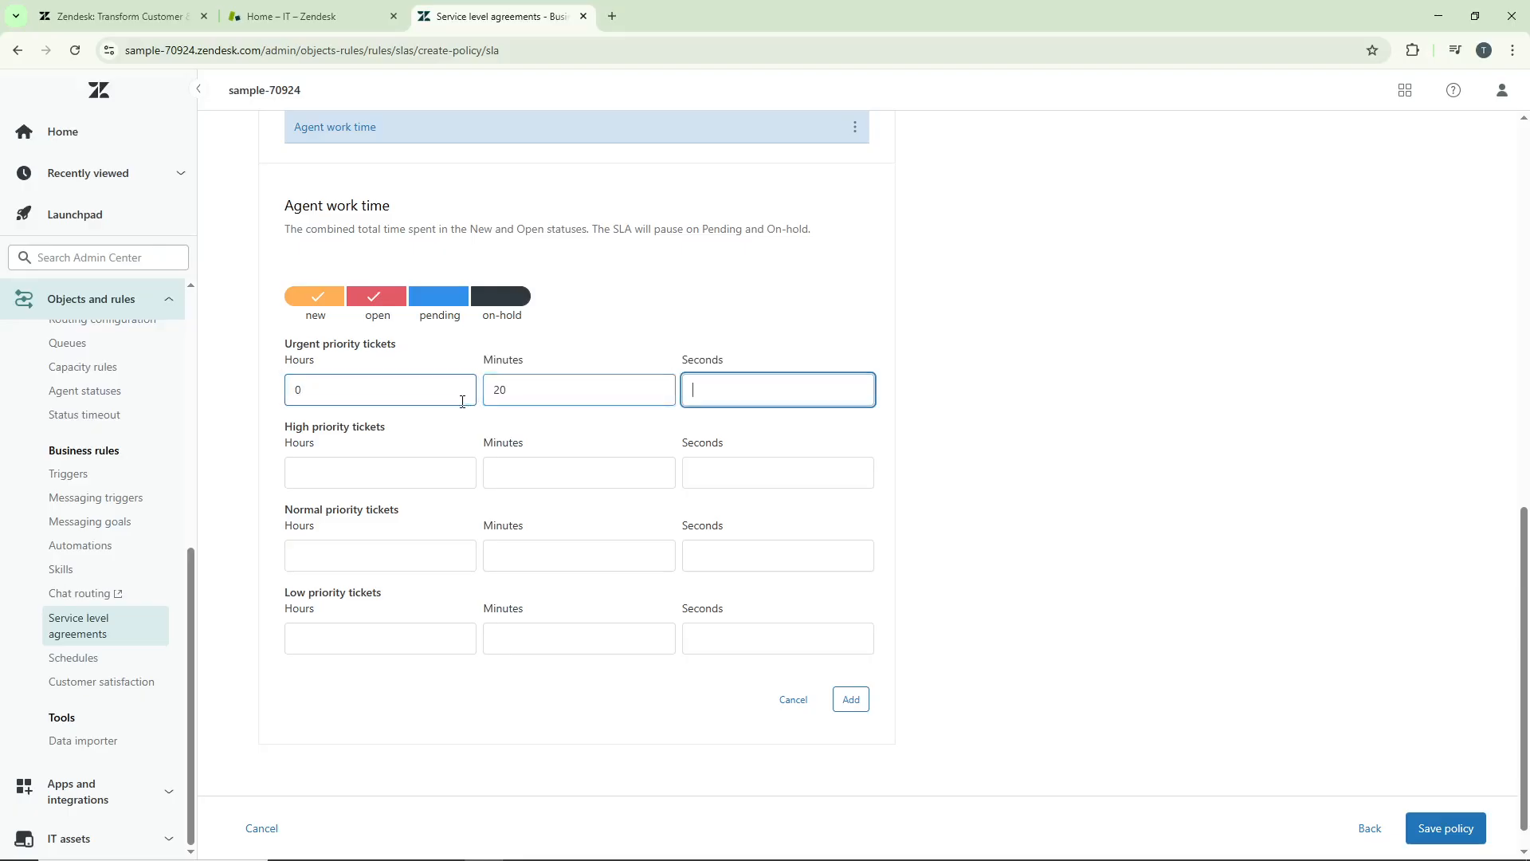
text(0)
Step: Set the agent work time for high priority tickets to 0 hours, 25 minutes, 0 seconds
key(Tab)
text(0)
key(Tab)
text(25)
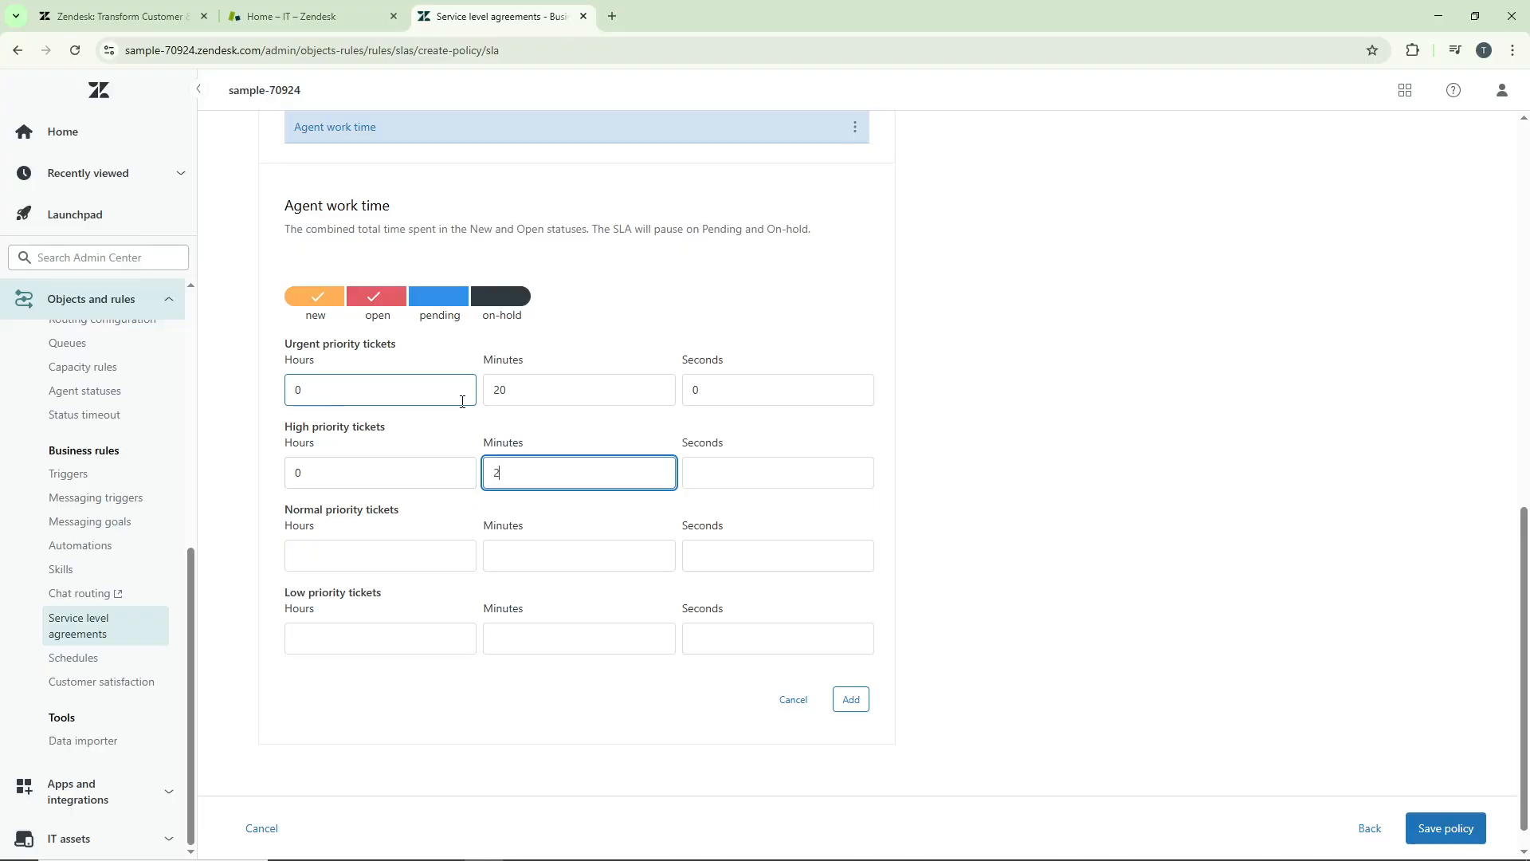
key(Tab)
text(0)
Step: Set the agent work time for normal priority tickets to 0 hours, 30 minutes, 0 seconds
key(Tab)
text(3)
key(BackSpace)
text(0)
key(Tab)
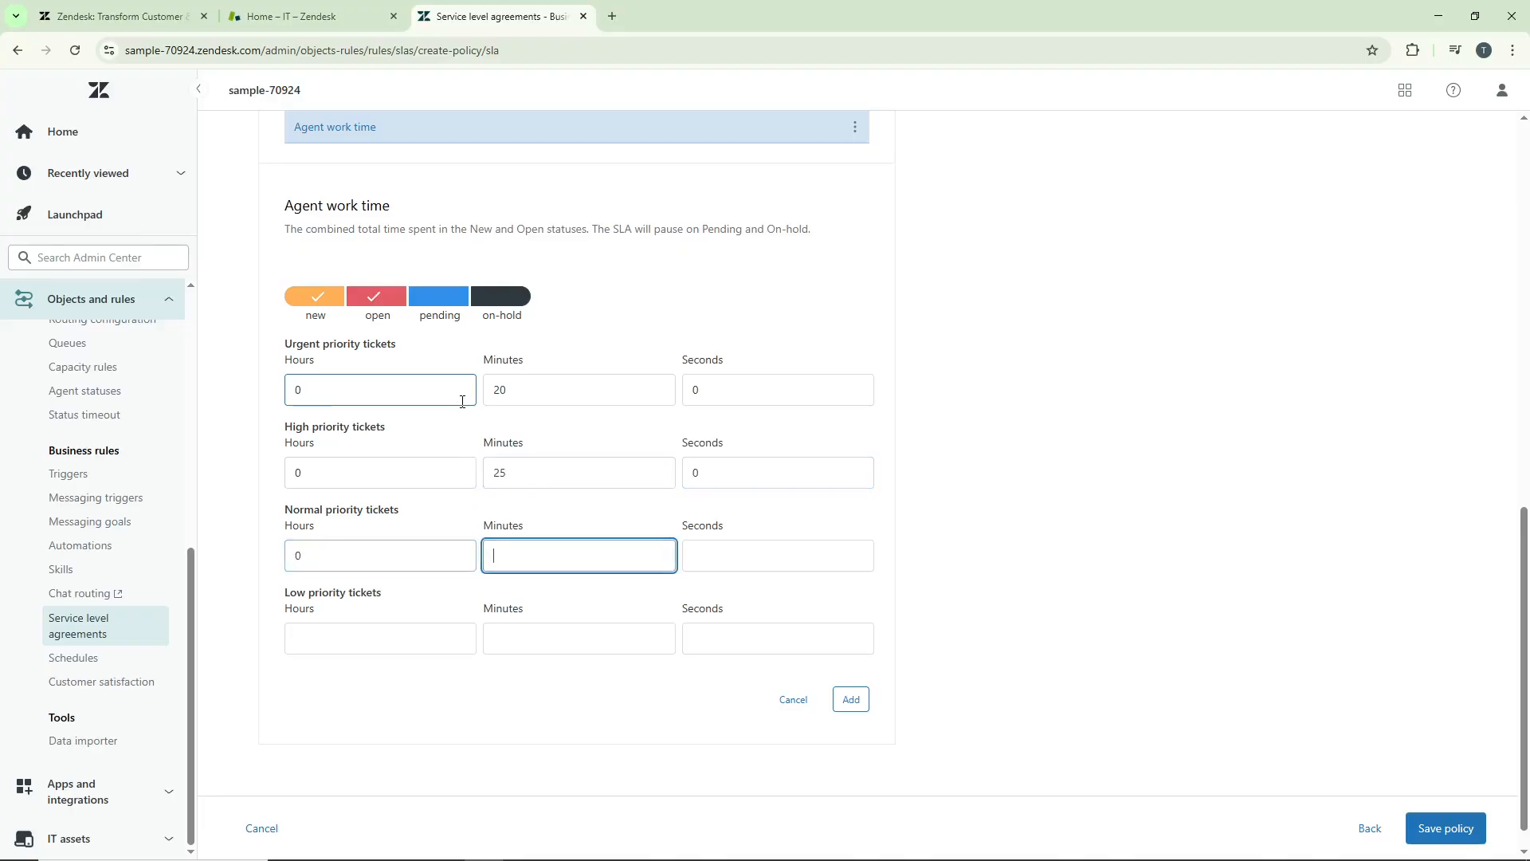
text(30)
key(Tab)
text(0)
Step: Set the agent work time for low priority tickets to 0 hours, 35 minutes, 0 seconds and add the target to the policy
key(Tab)
text(0)
key(Tab)
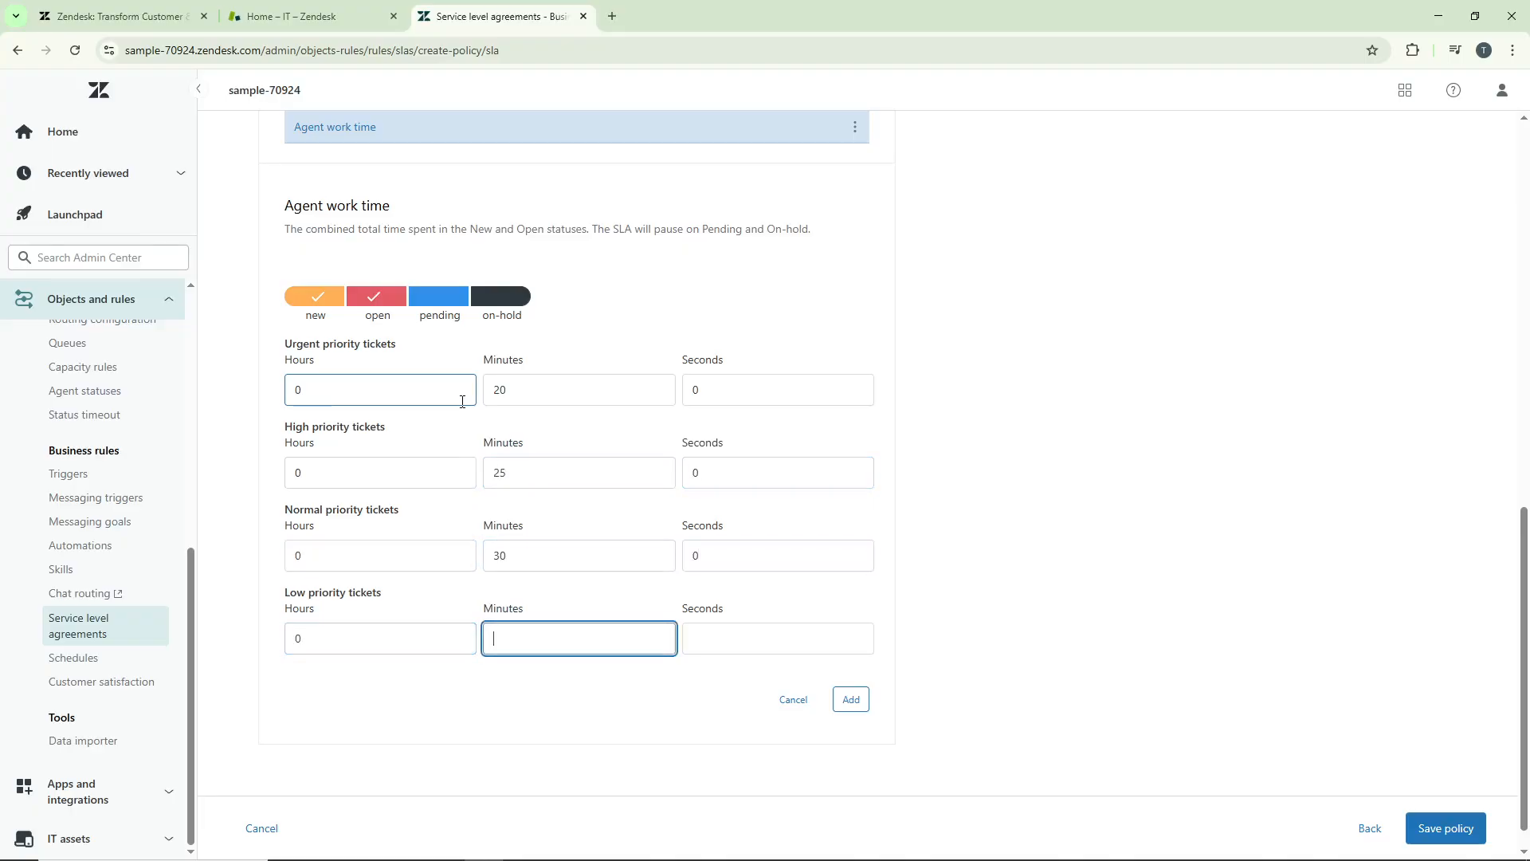
text(35)
key(Tab)
text(0)
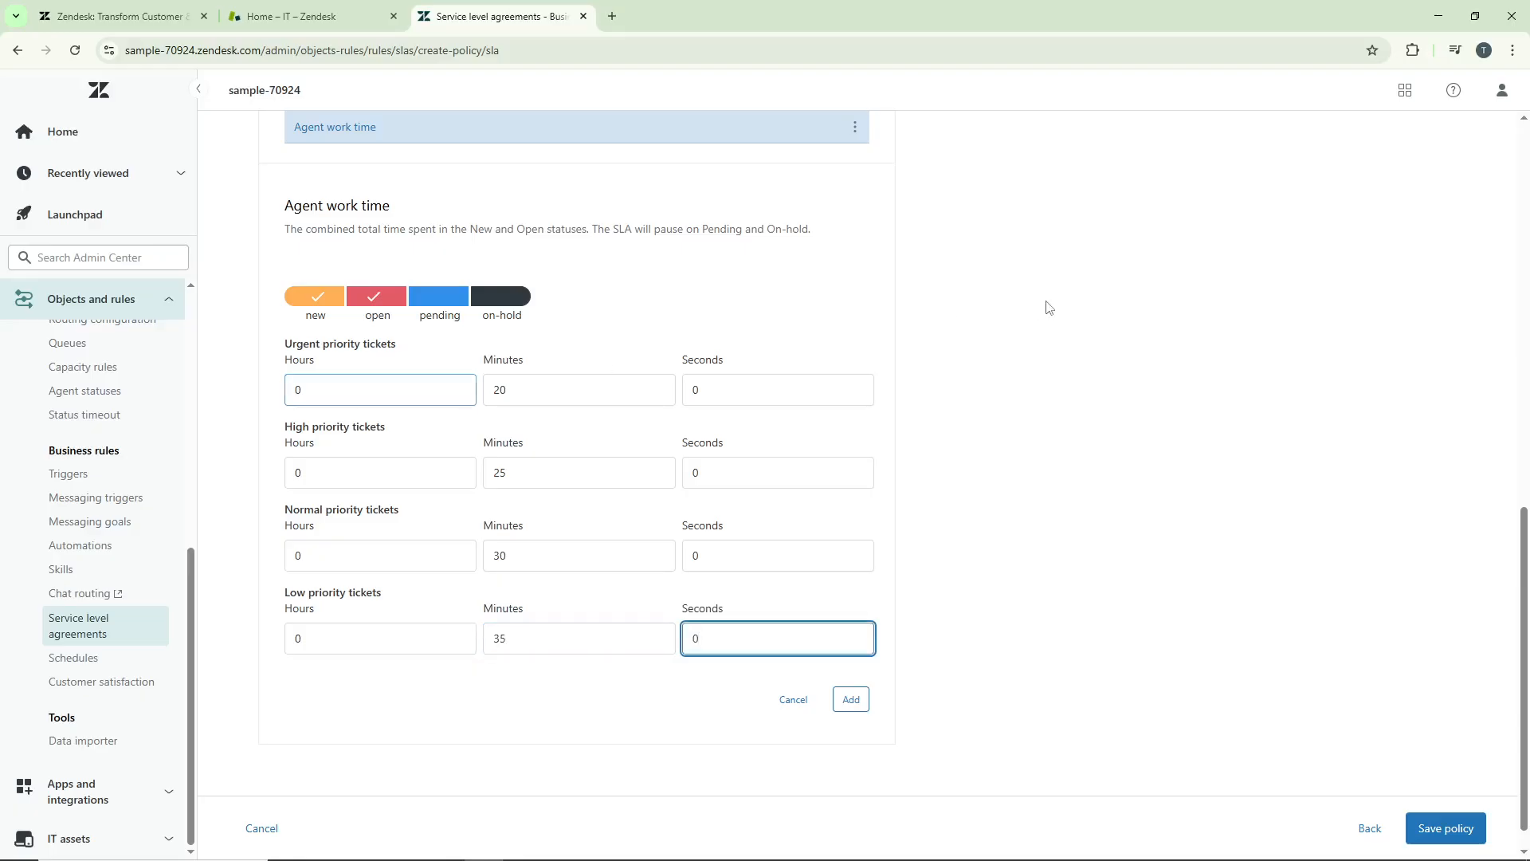
click(851, 699)
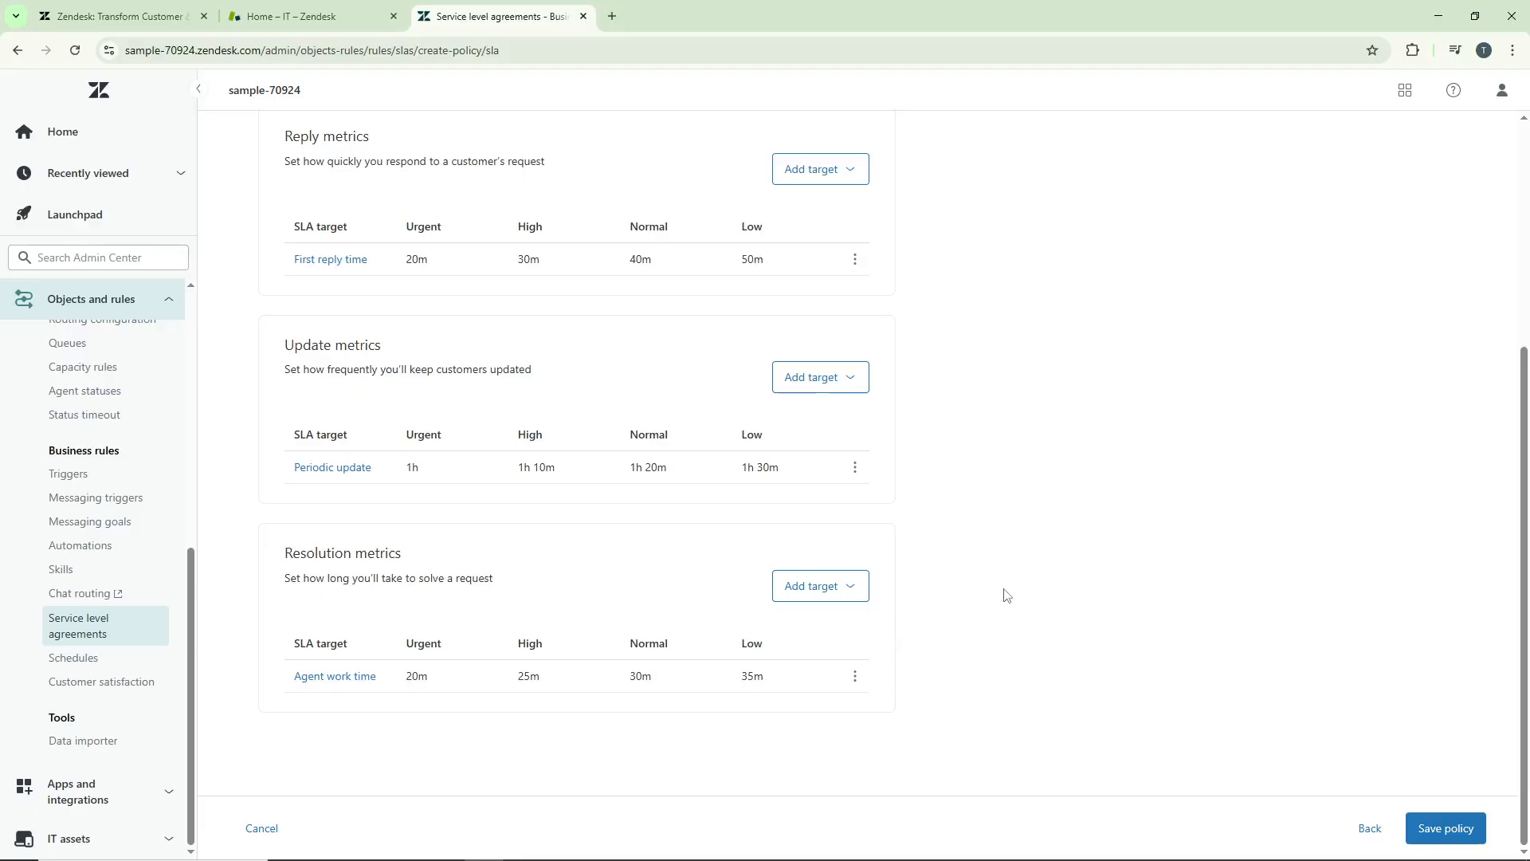
Step: Review the reply, update and resolution targets and save the SLA policy
scroll(1006, 592, up, 5)
scroll(1021, 595, down, 5)
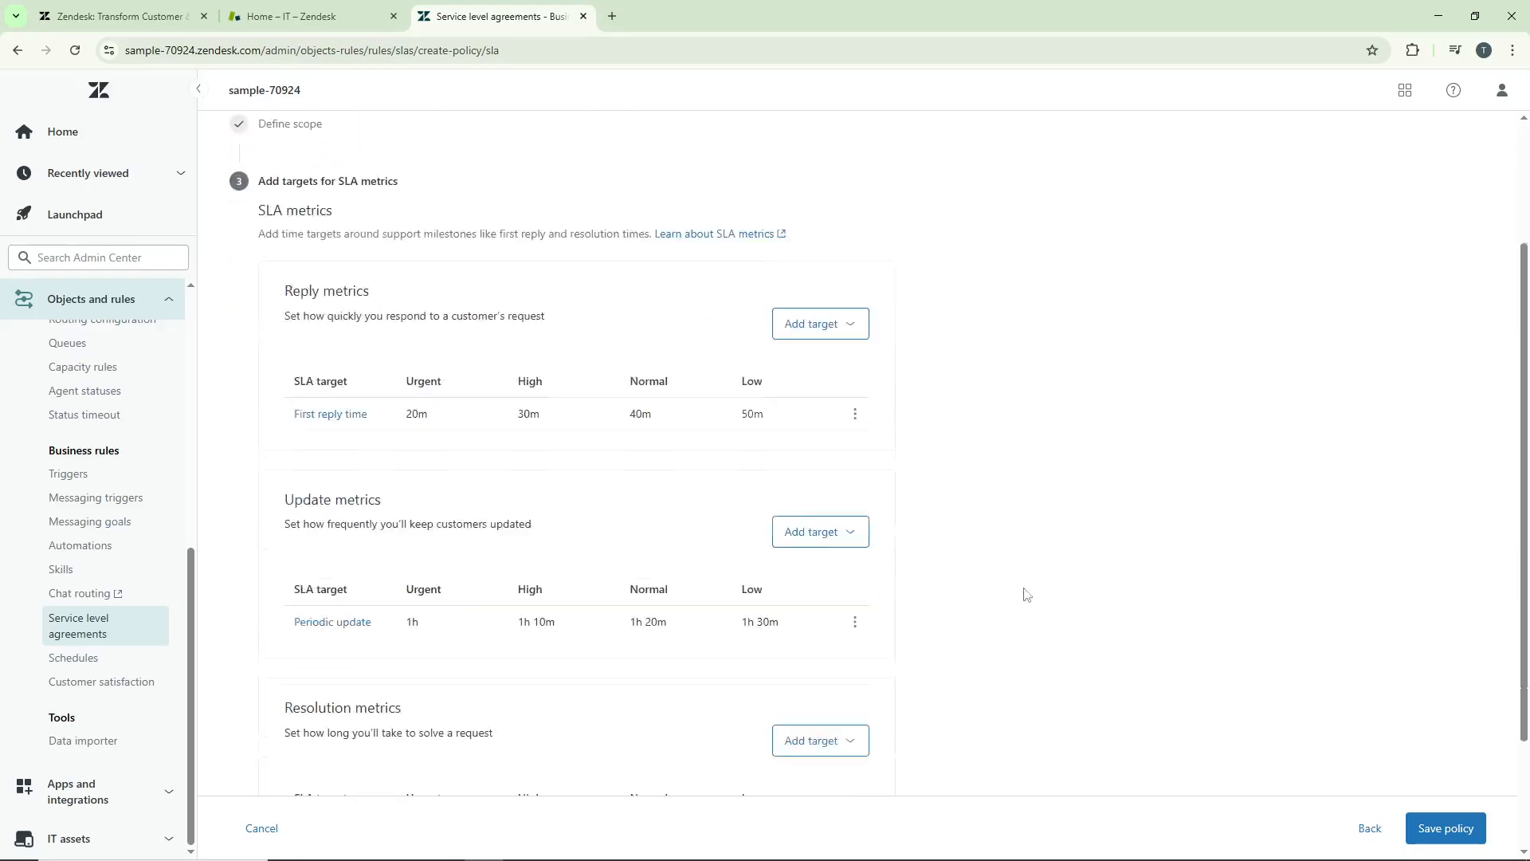
click(1447, 828)
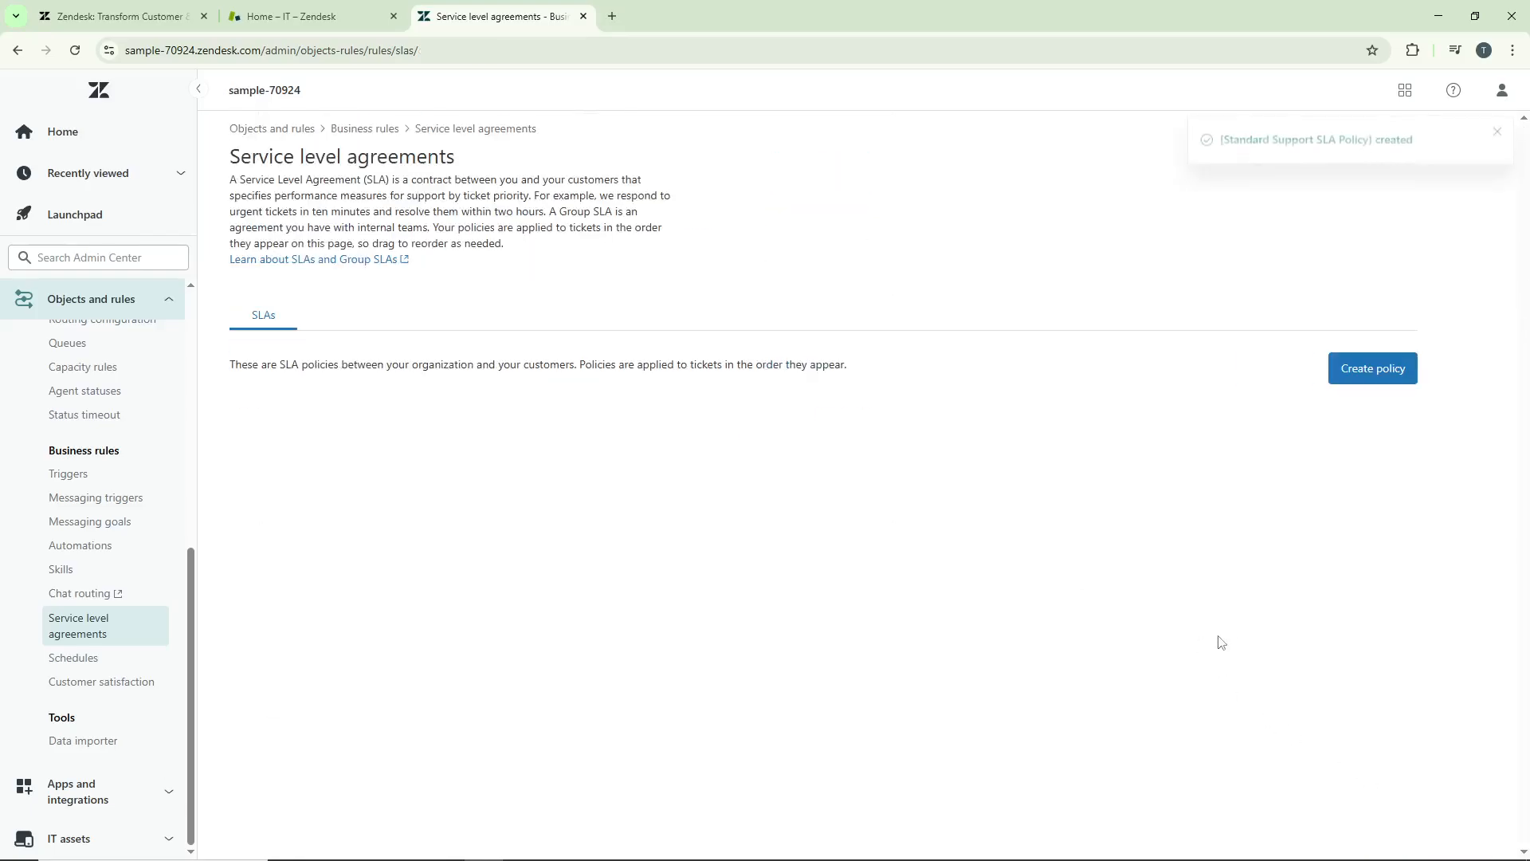